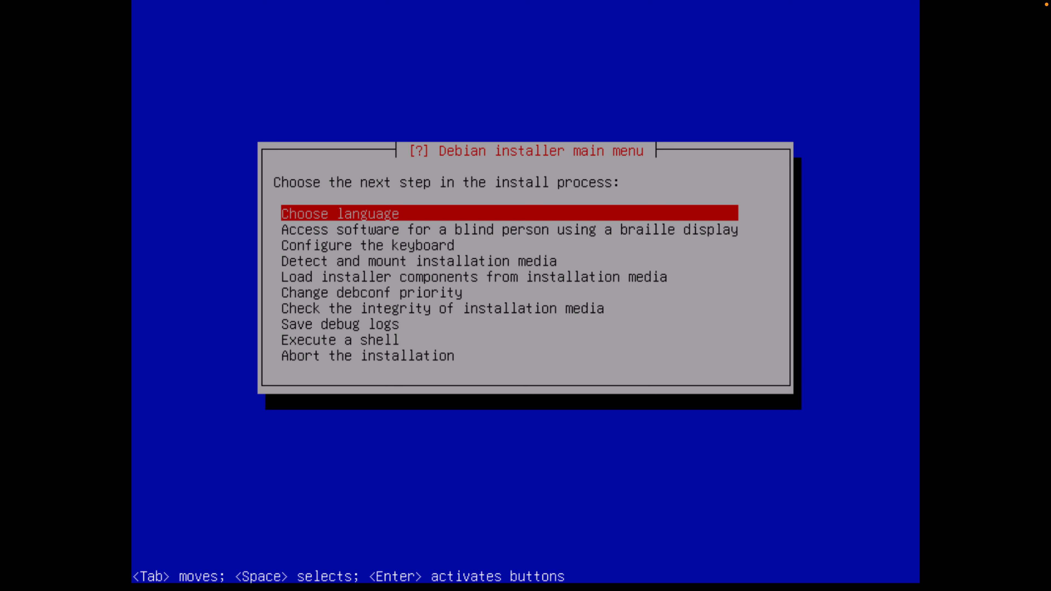
Keep English as the installation language and browse to the European locations
key(Return)
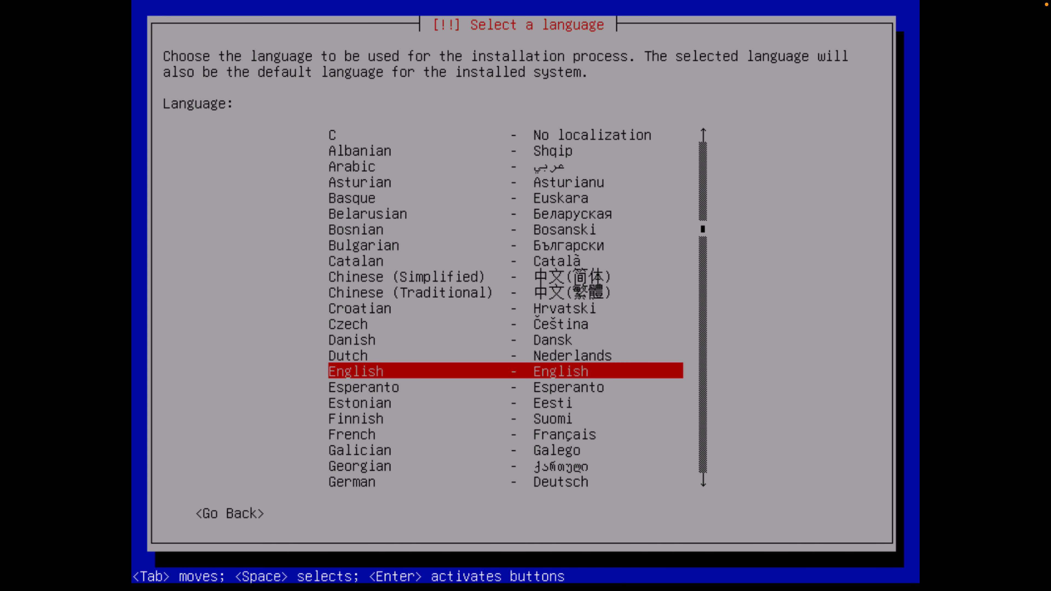
key(Return)
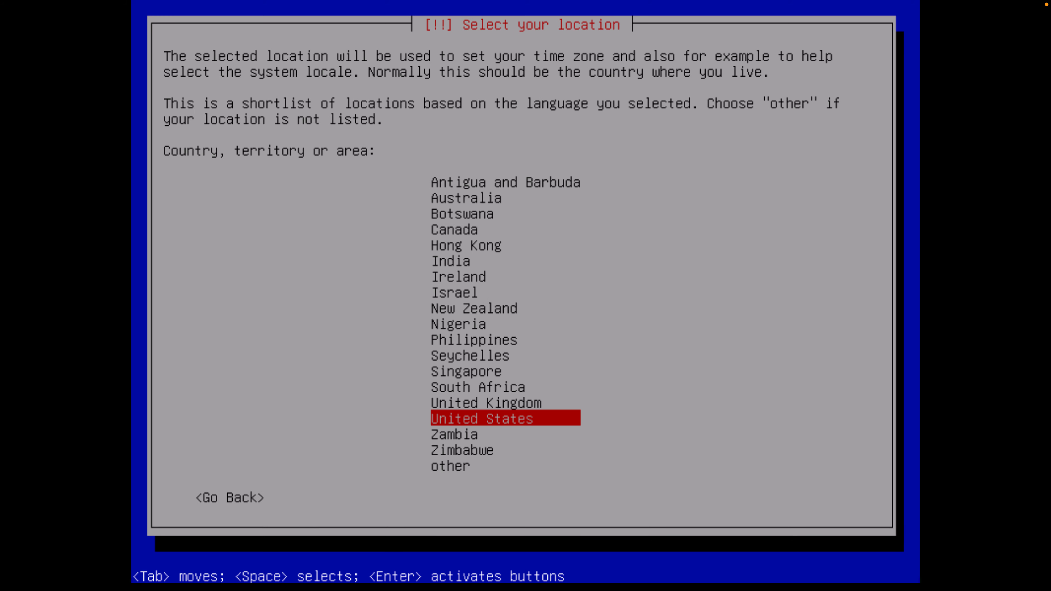
key(Down)
key(Down)
key(Down)
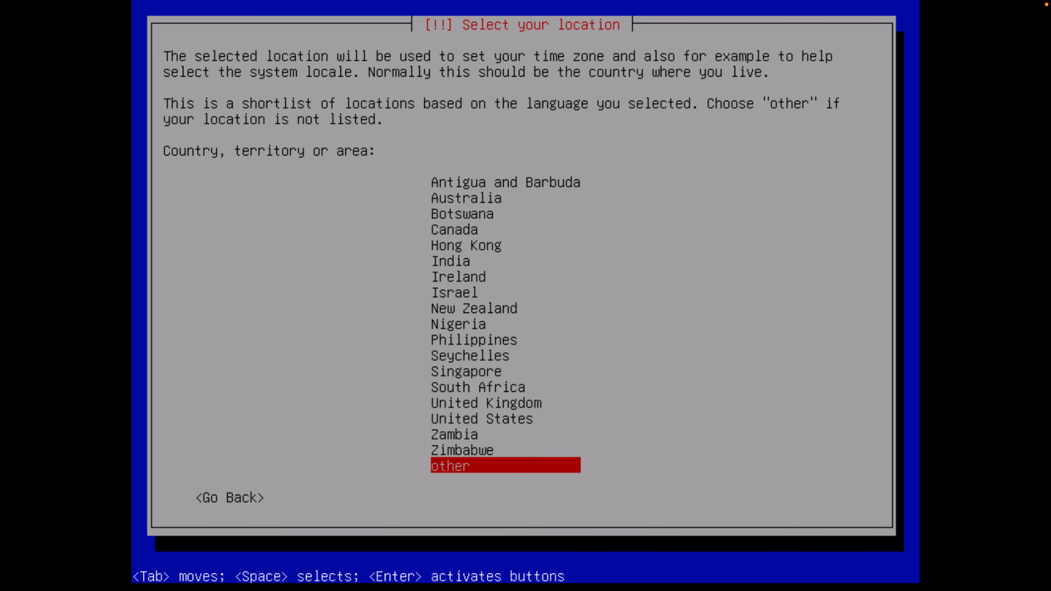
key(Return)
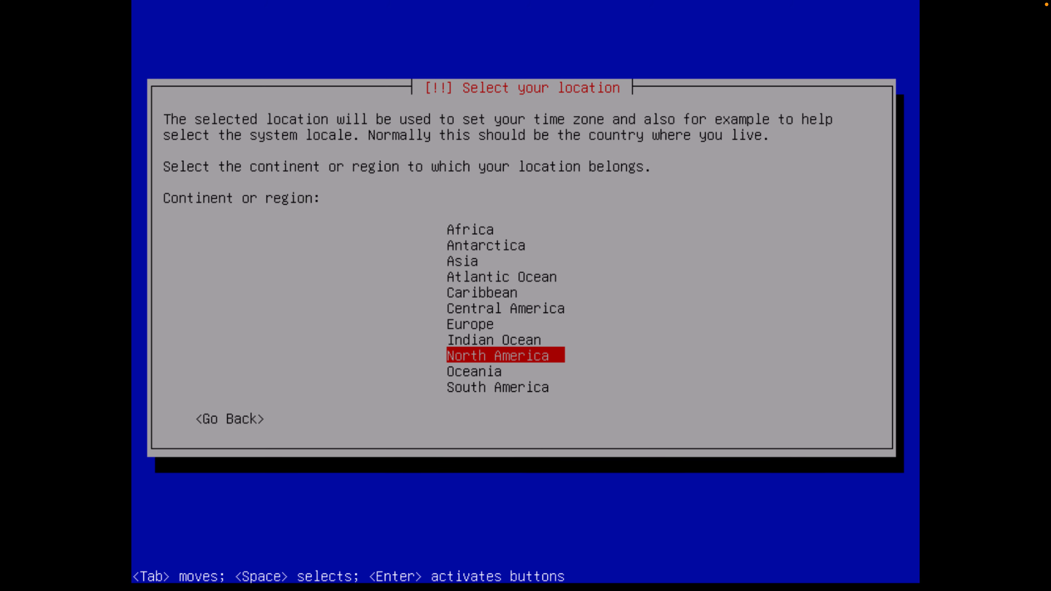
key(Up)
key(Up)
key(Return)
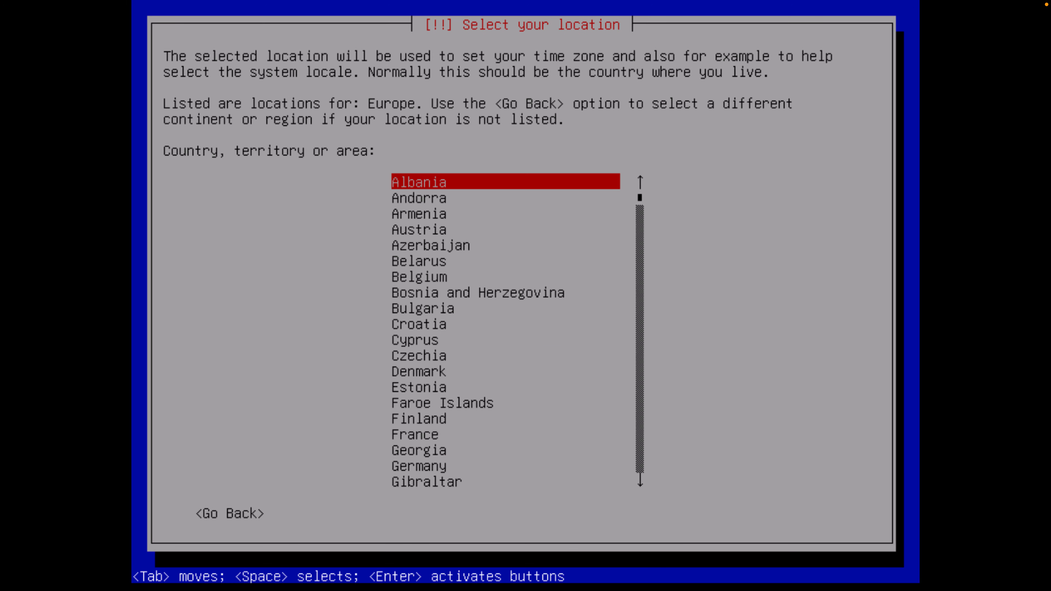
Set Spain as the location and en_US.UTF-8 as the default locale
key(p)
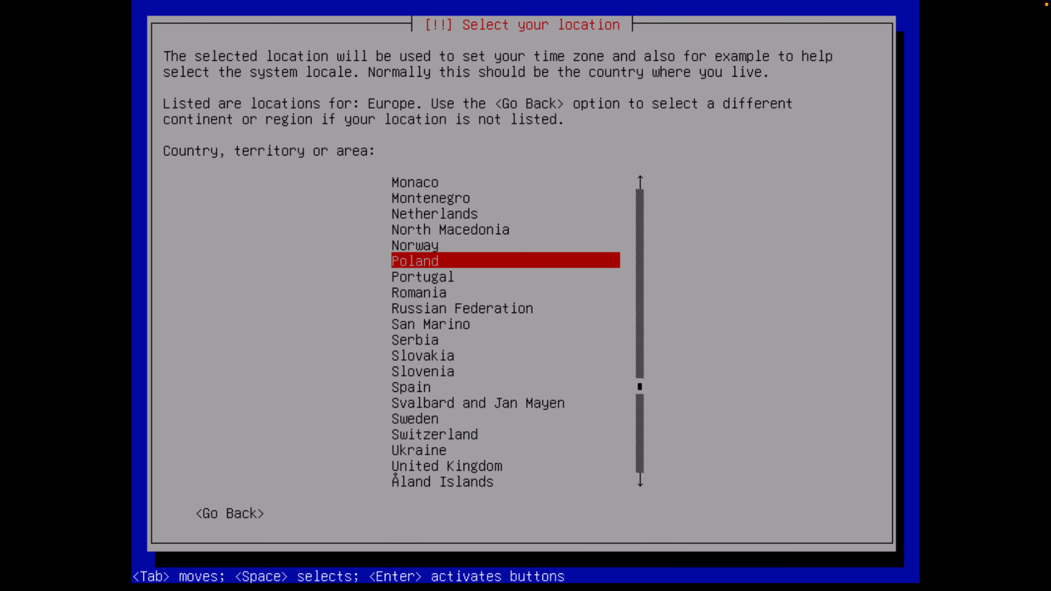
key(s)
key(Down)
key(Down)
key(Down)
key(Down)
key(Return)
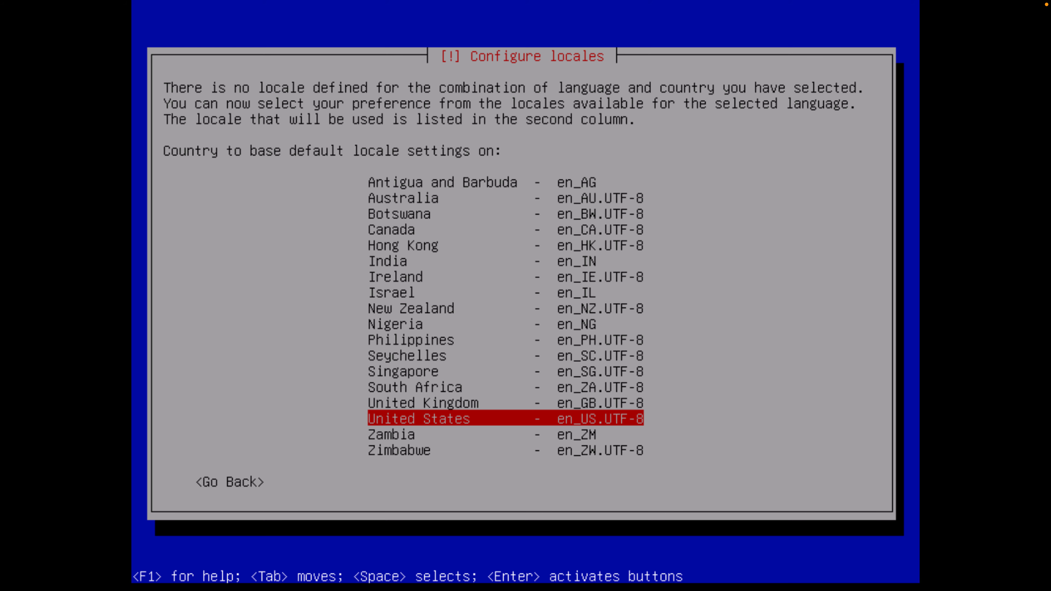
key(Return)
key(Return)
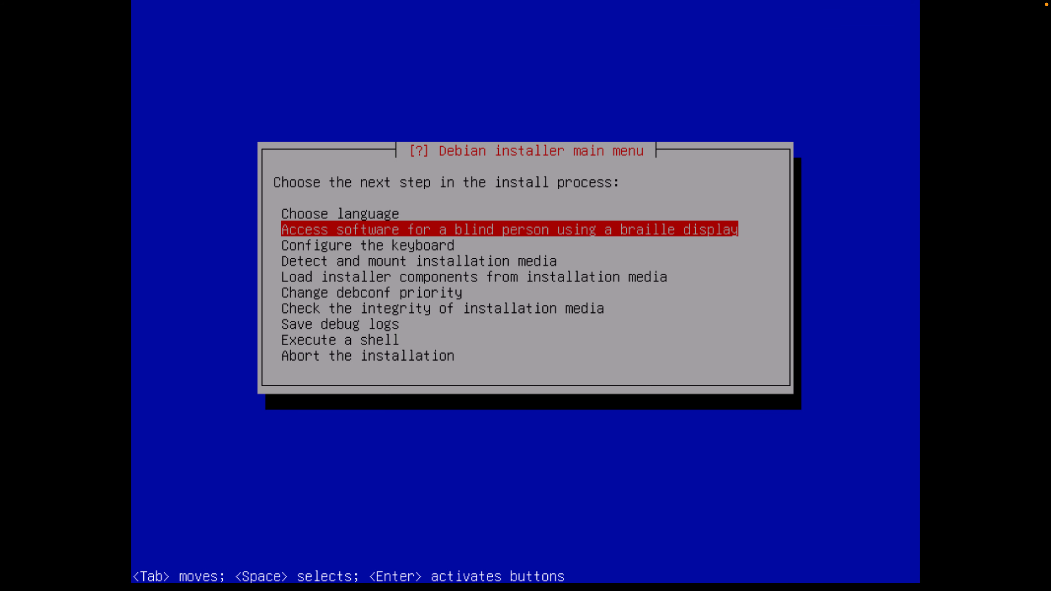
Accept the American English keymap, detect the installation media, and load the installer components
key(Down)
key(Return)
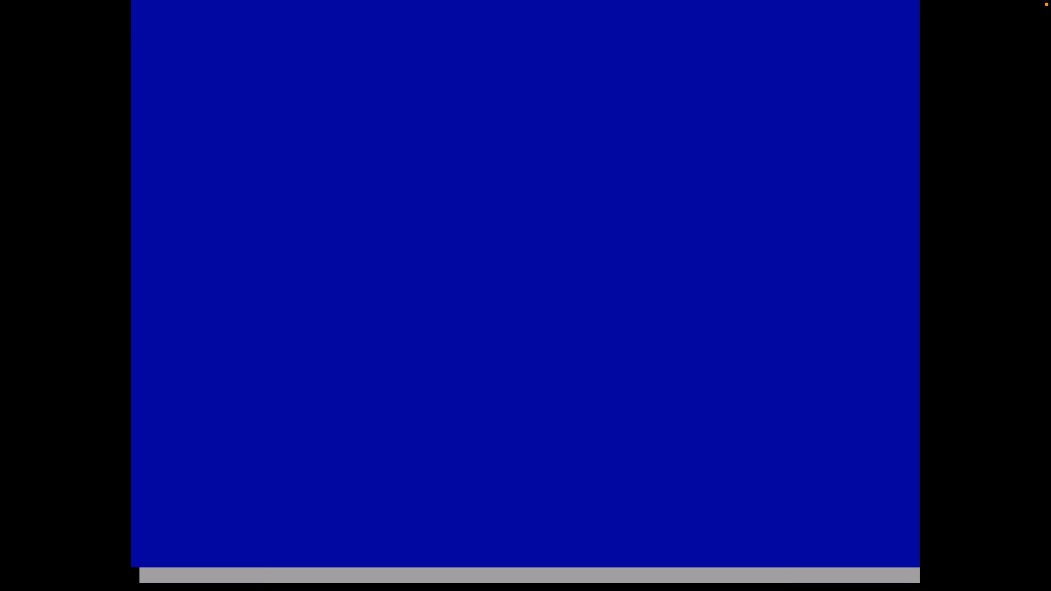
key(Return)
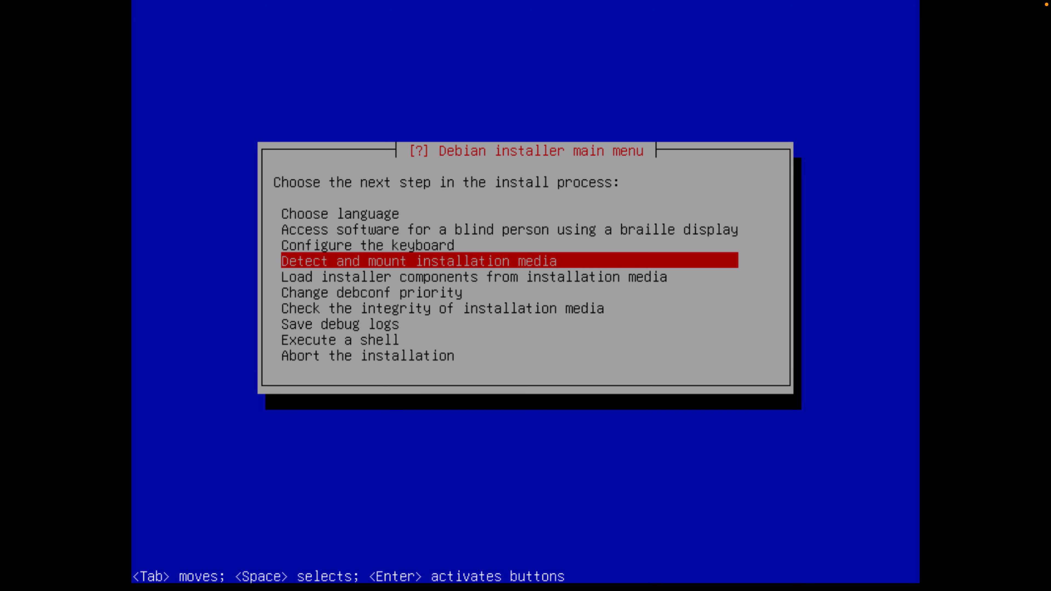
key(Return)
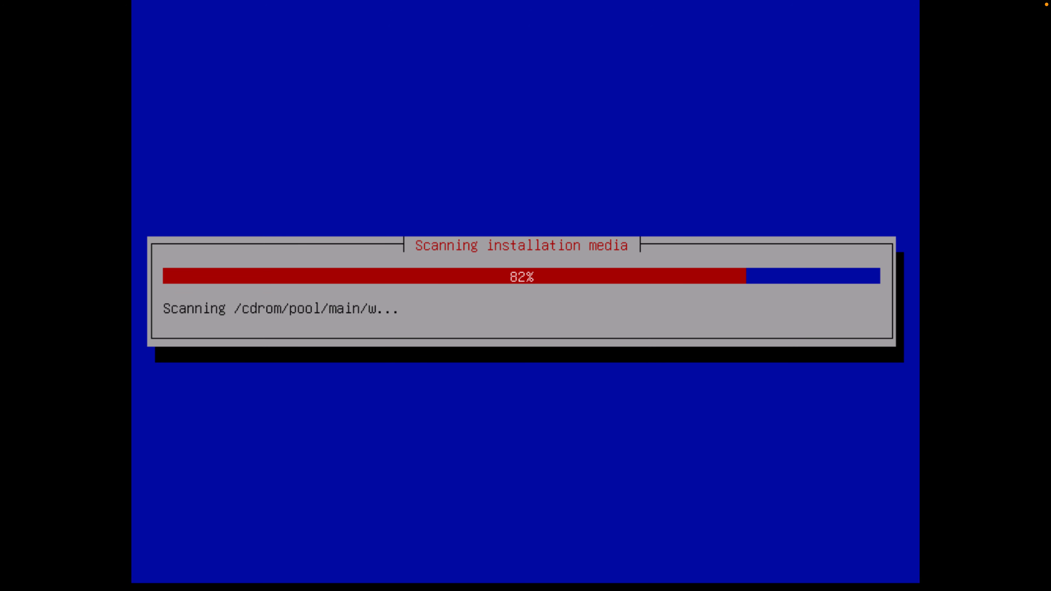
key(Return)
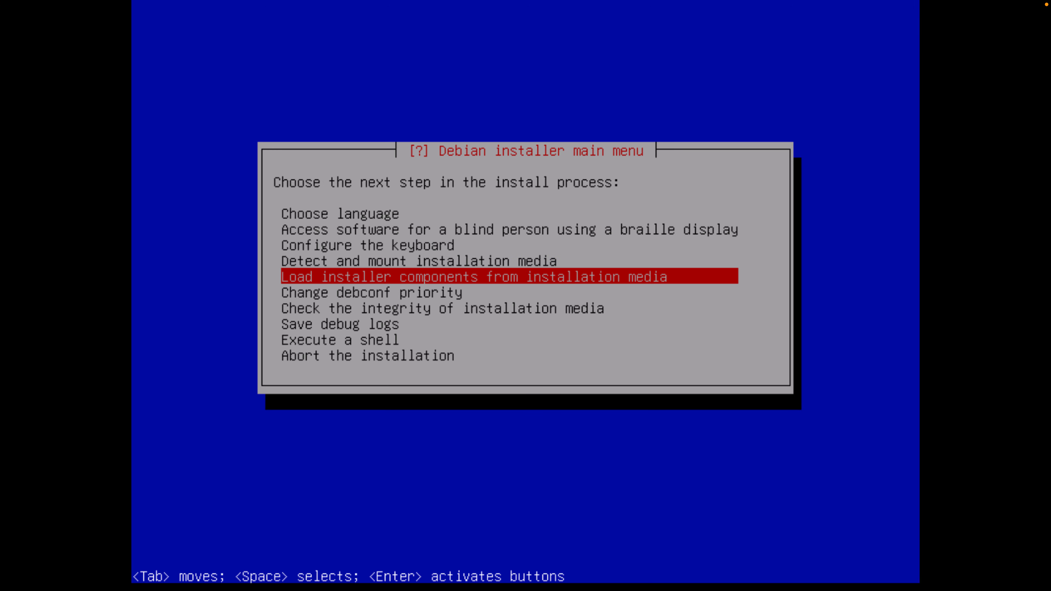
key(Return)
key(Return)
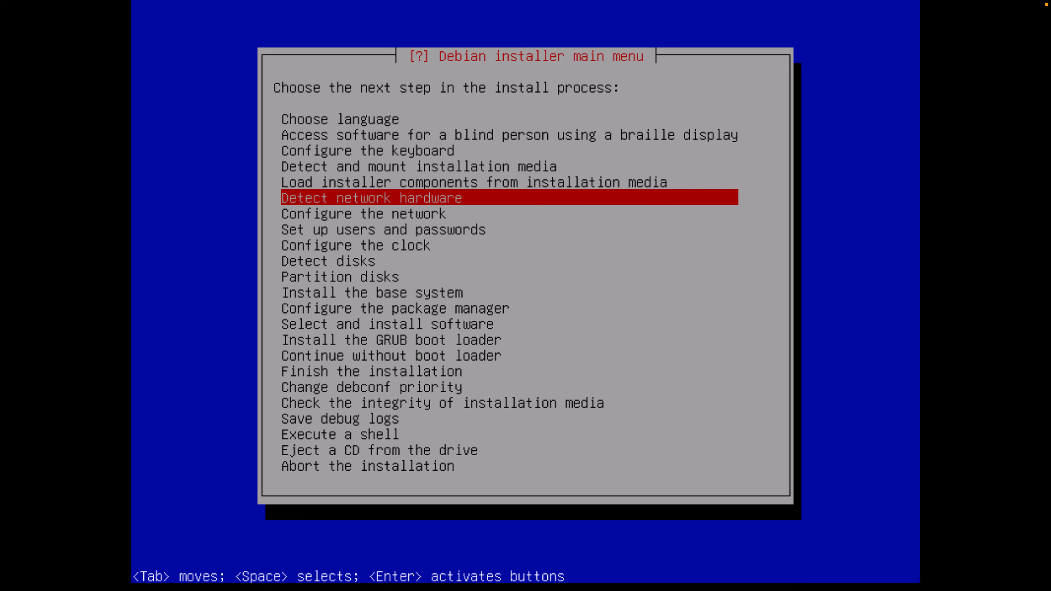
Detect the network hardware and let the network configure itself automatically
key(Return)
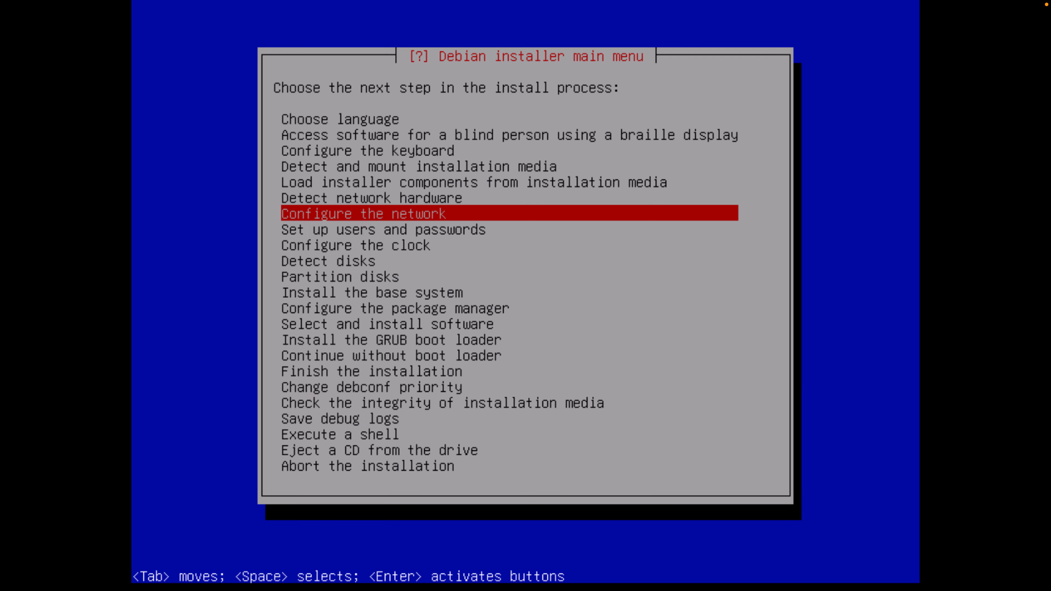
key(Return)
key(Return)
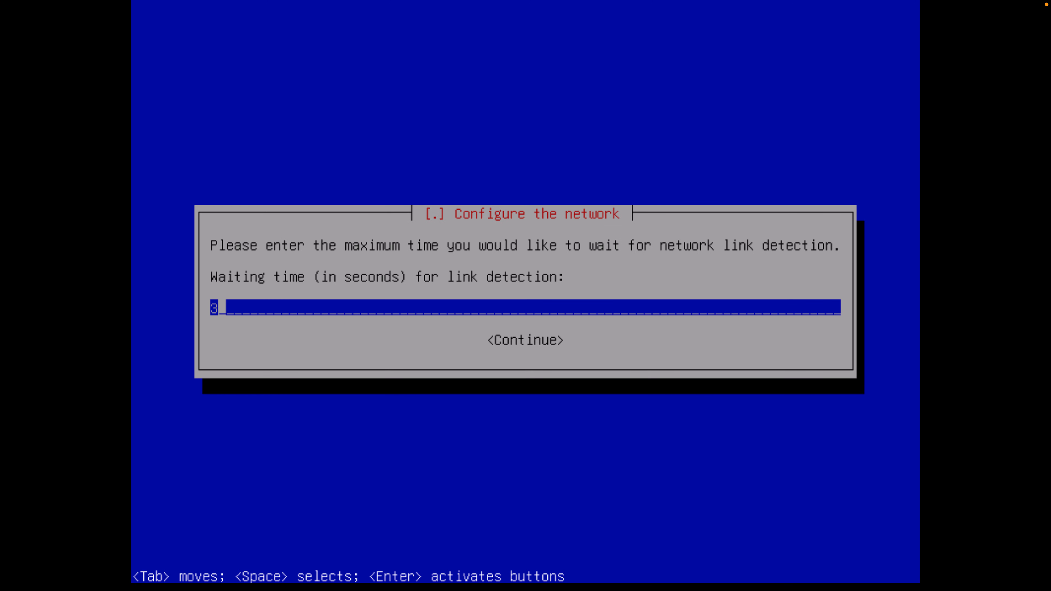
key(Return)
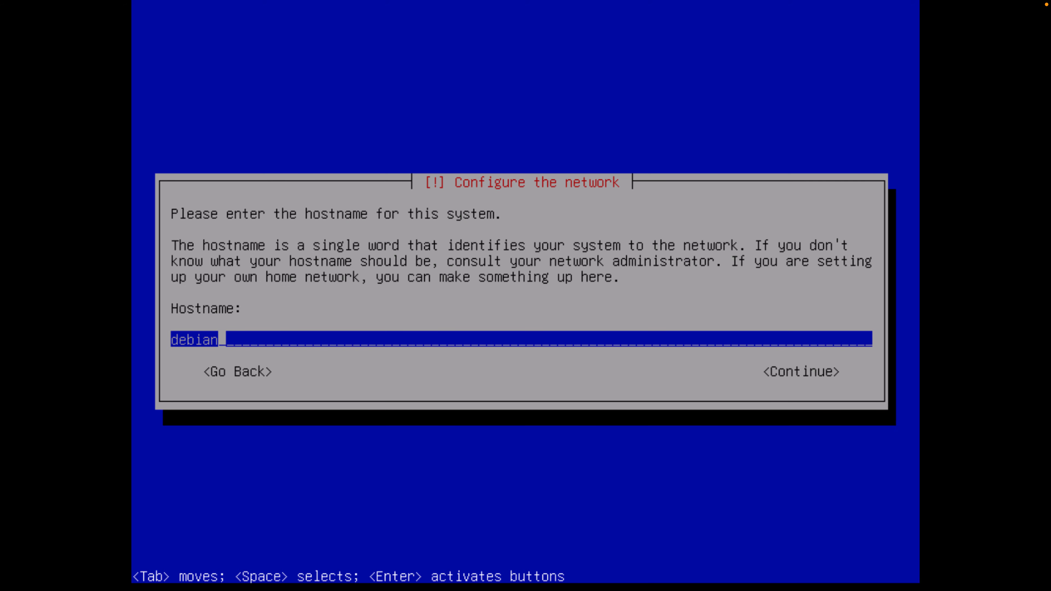
Set the hostname to dockerswarm1 and the domain name to home.lab
key(BackSpace)
key(BackSpace)
key(BackSpace)
key(BackSpace)
key(BackSpace)
key(BackSpace)
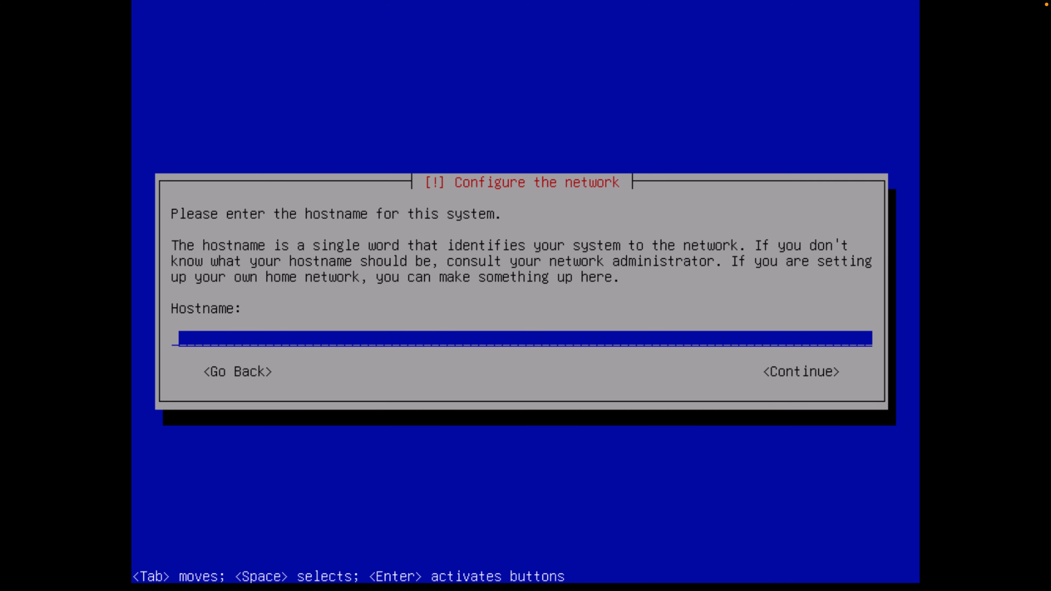
text(dockerswarm1)
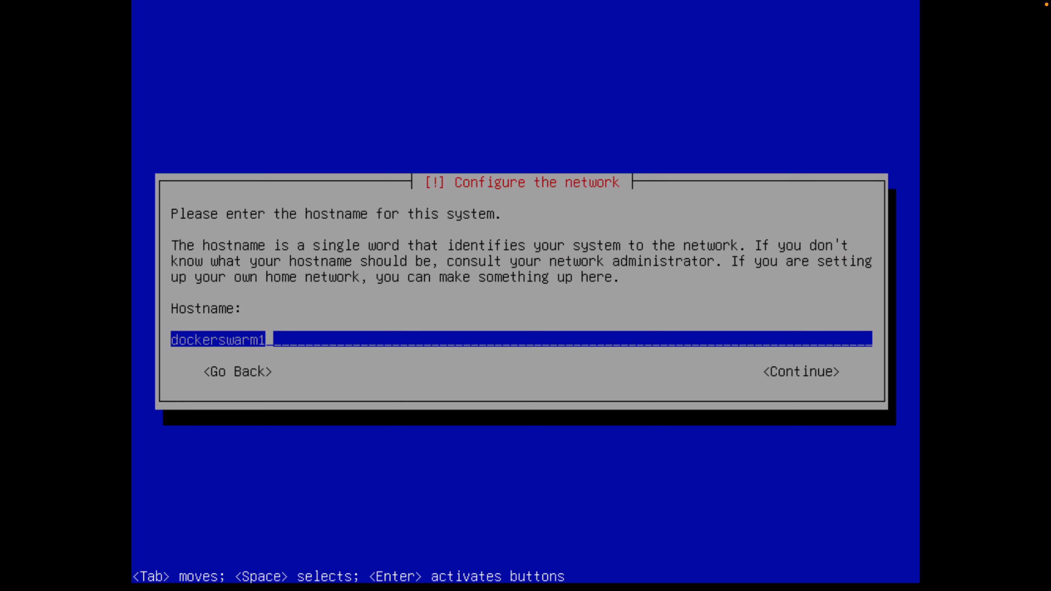
key(Return)
text(home.la)
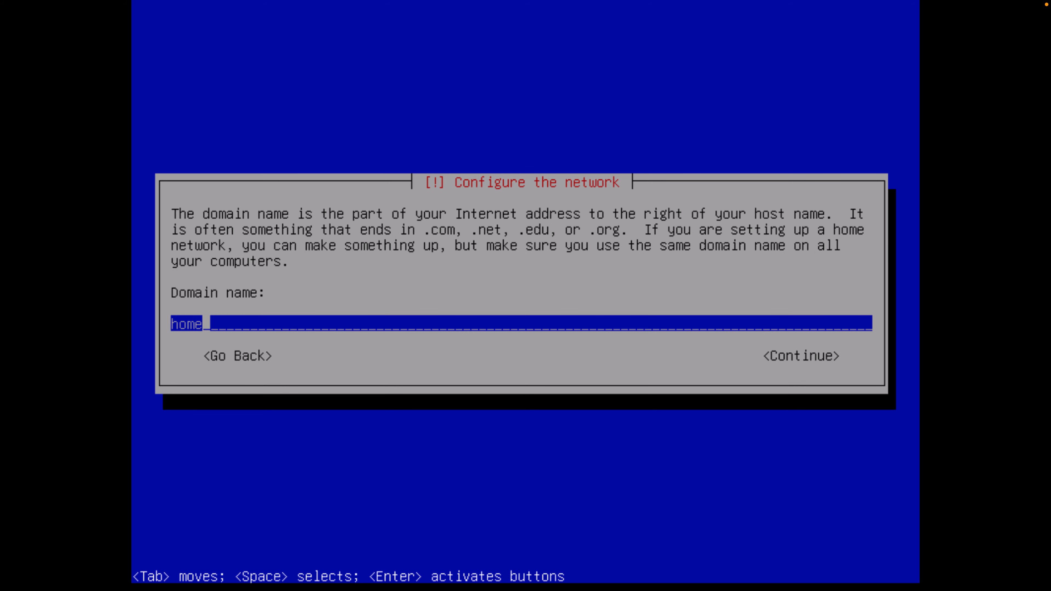
text(b)
key(Return)
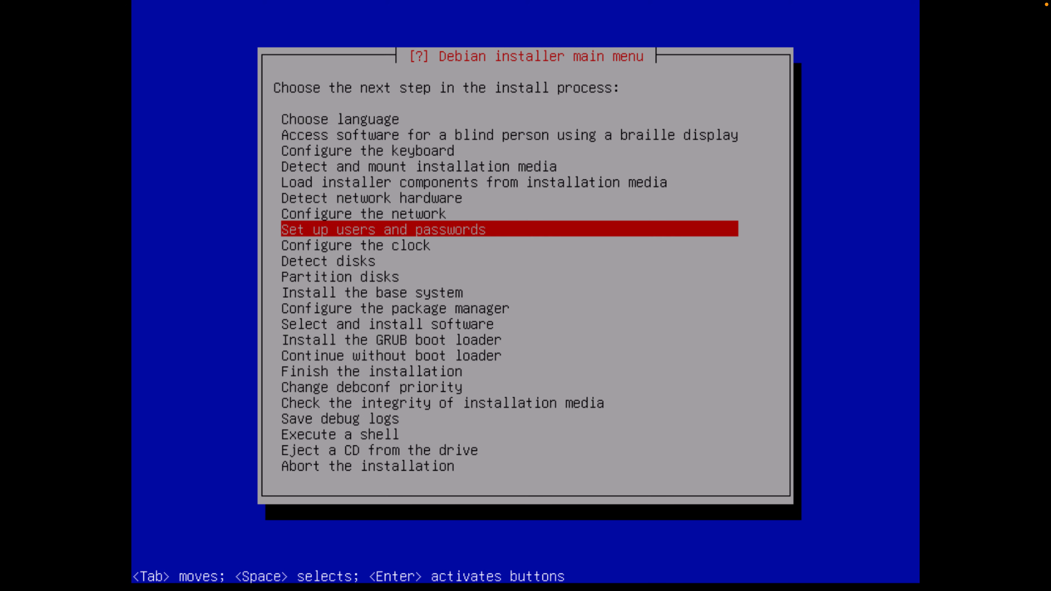
key(Return)
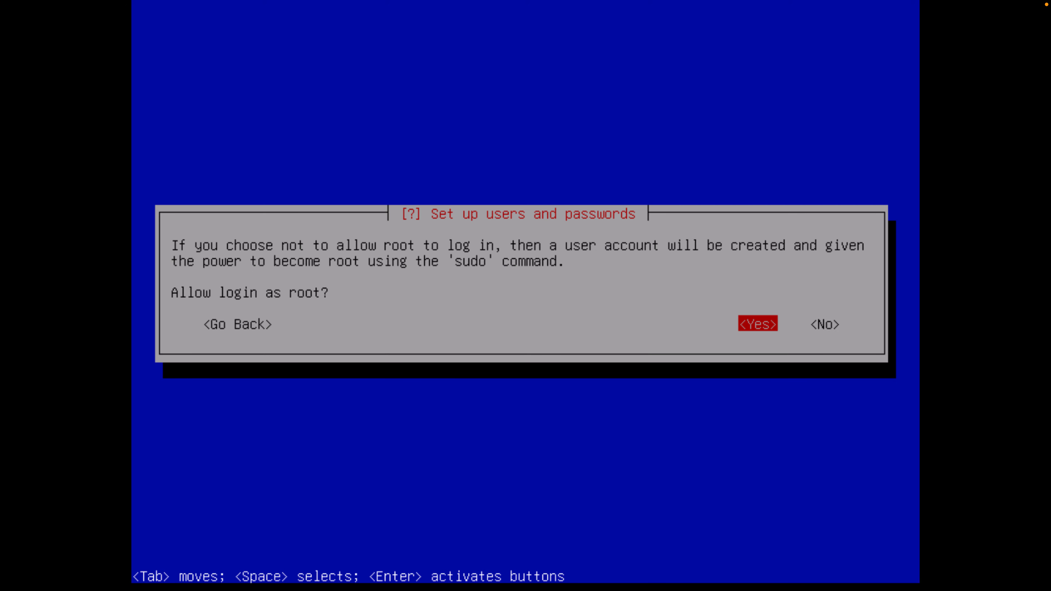
Disallow root login and create the user docker with a blank full name
key(Tab)
key(Return)
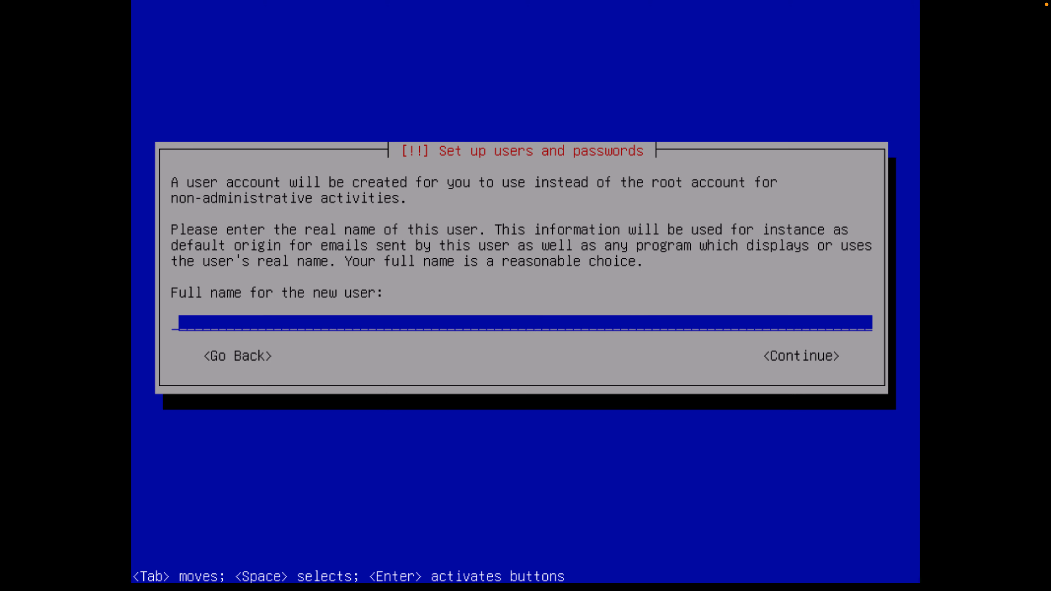
key(Return)
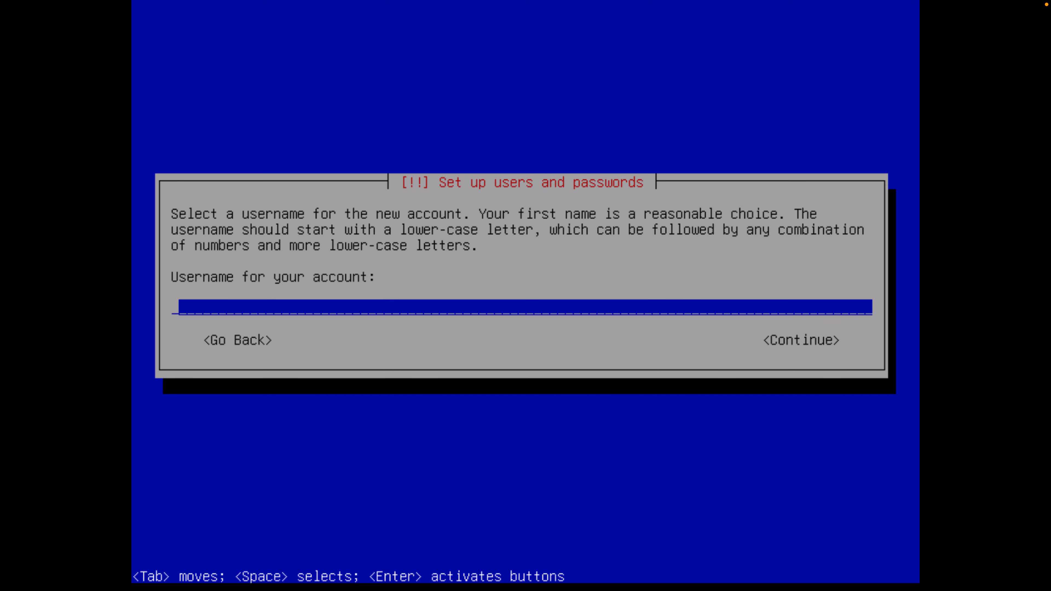
text(docker)
key(Return)
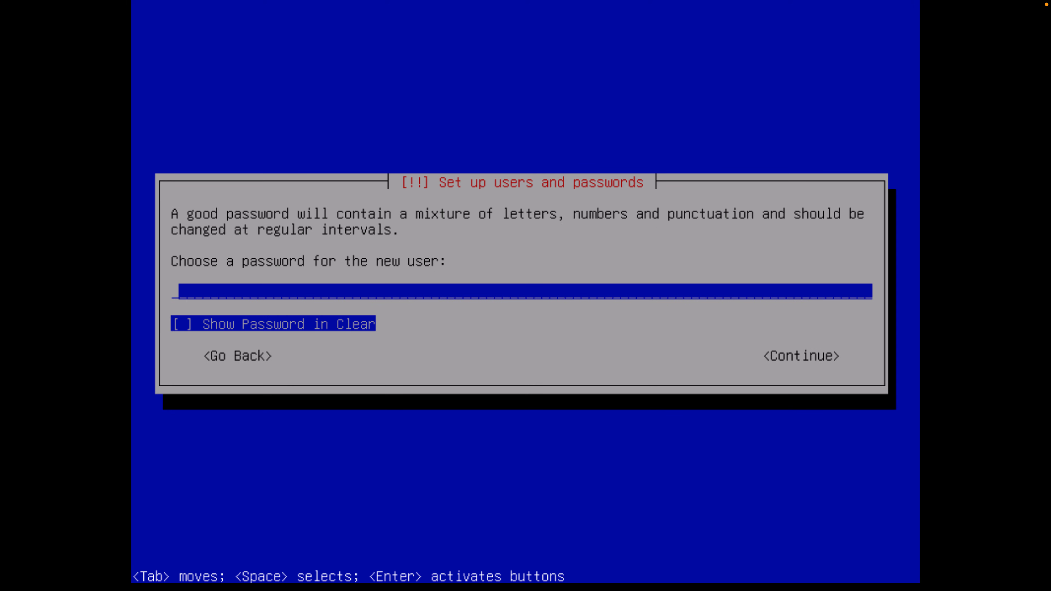
Enter and verify the new user's password
text(docker12)
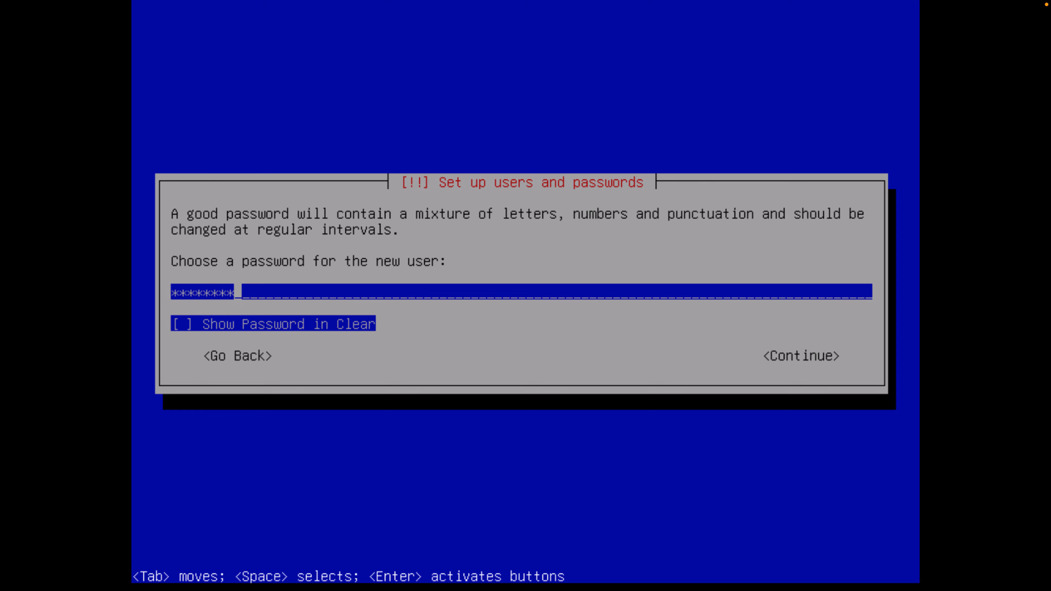
key(Return)
text(docker1)
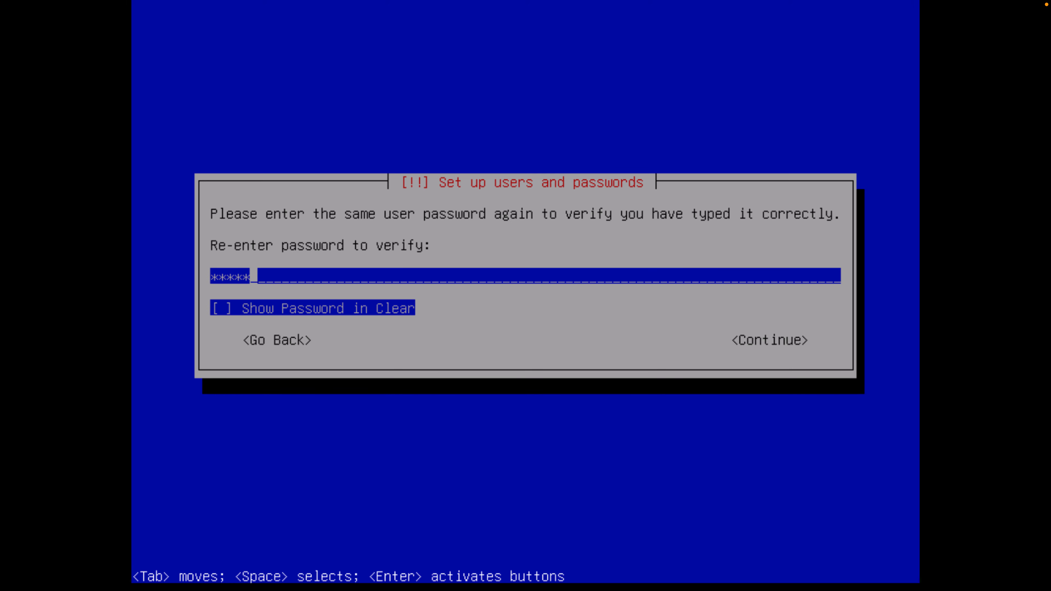
text(2)
key(Return)
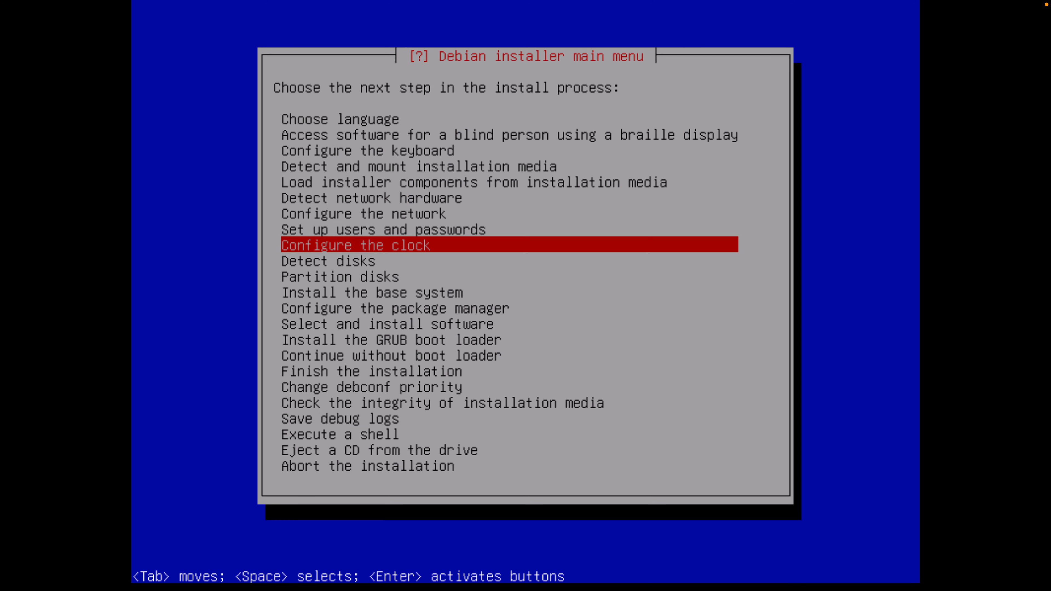
Enable NTP with 0.debian.pool.ntp.org, choose the Madrid time zone, and detect the disks
key(Return)
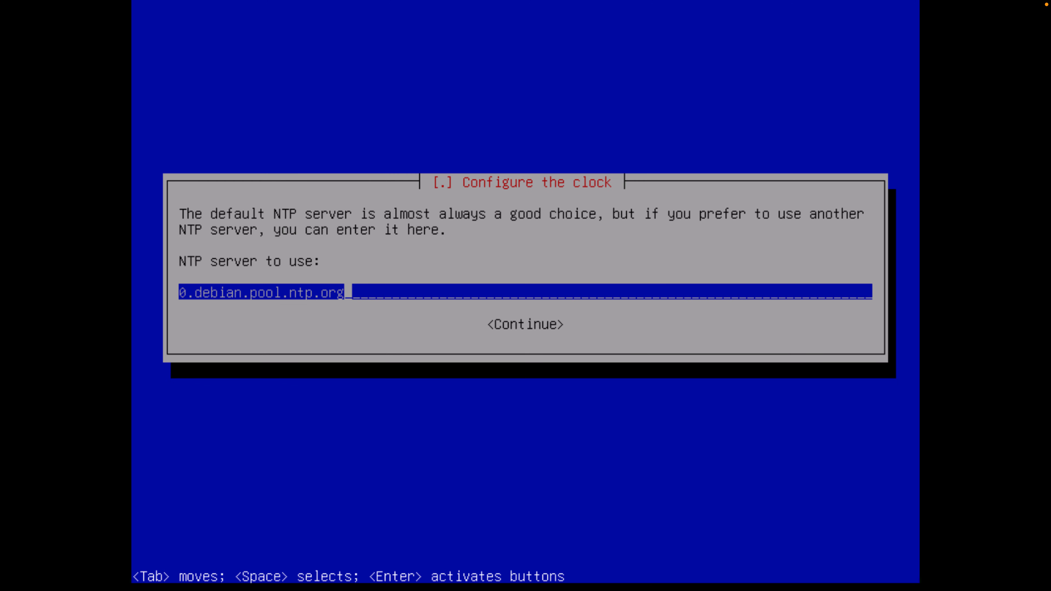
key(Return)
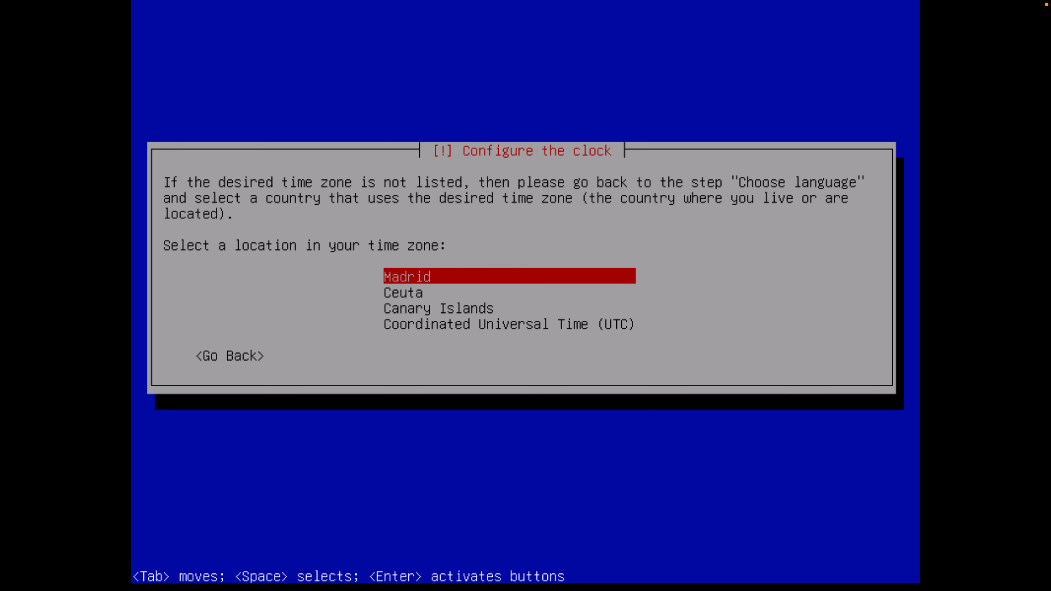
key(Return)
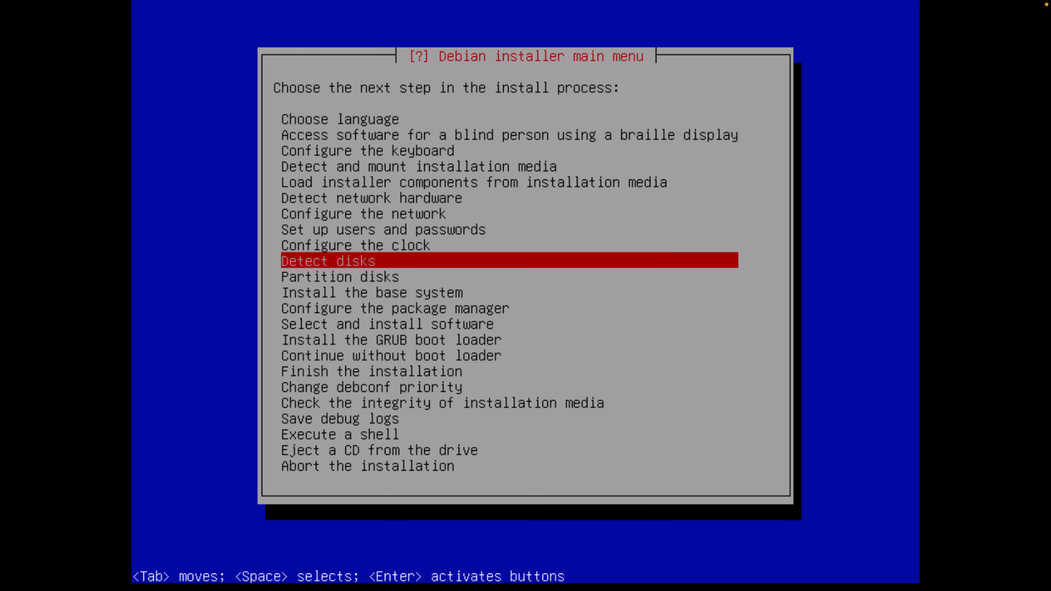
key(Return)
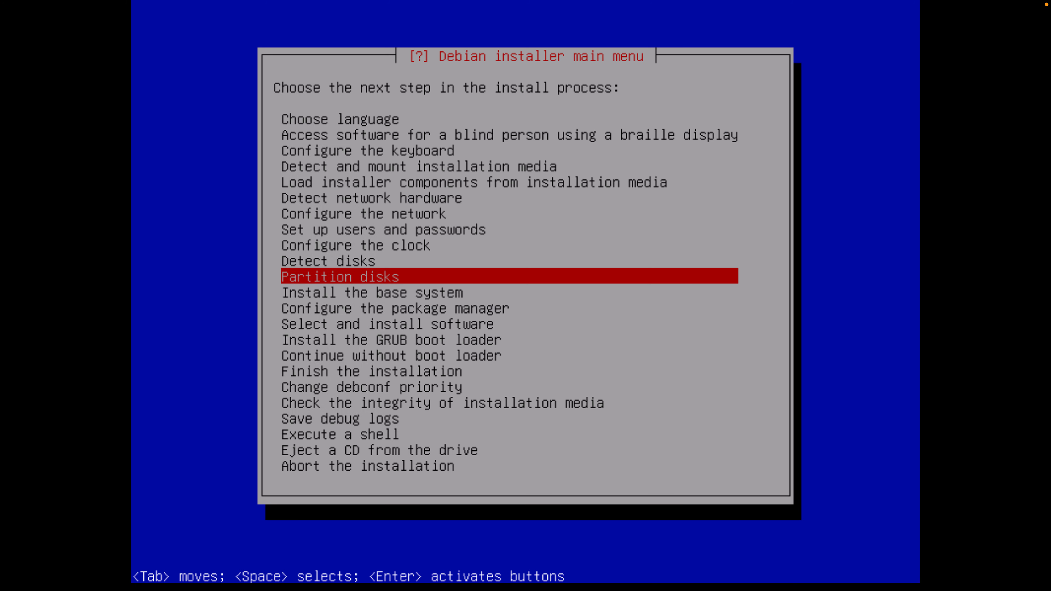
key(Return)
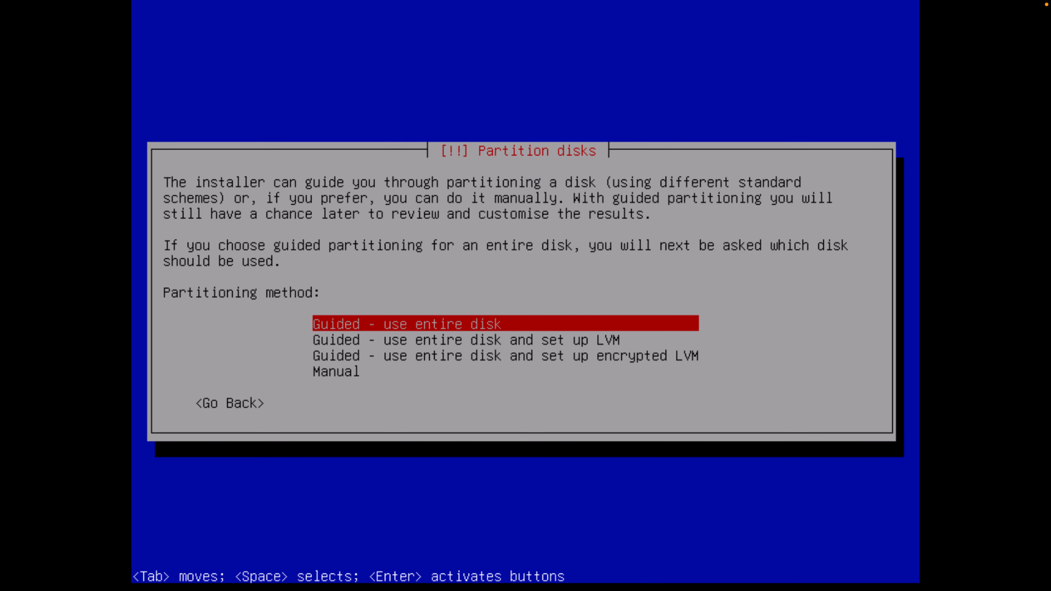
Guided-partition the entire disk with all files in one partition
key(Return)
key(Return)
key(Down)
key(Down)
key(Up)
key(Up)
key(Return)
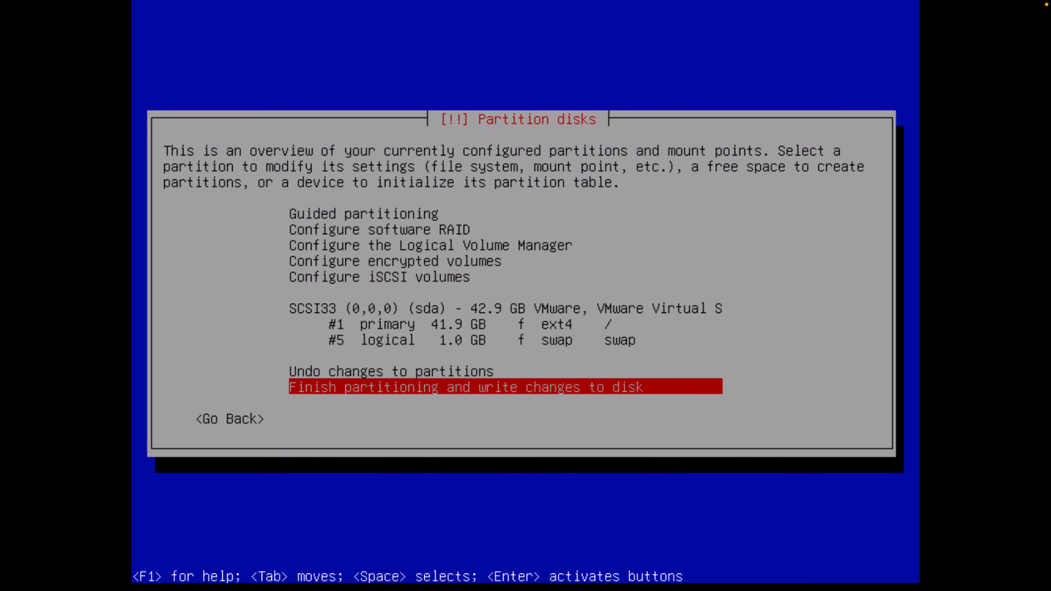
Delete the 1.0 GB swap partition #5
key(Up)
key(Up)
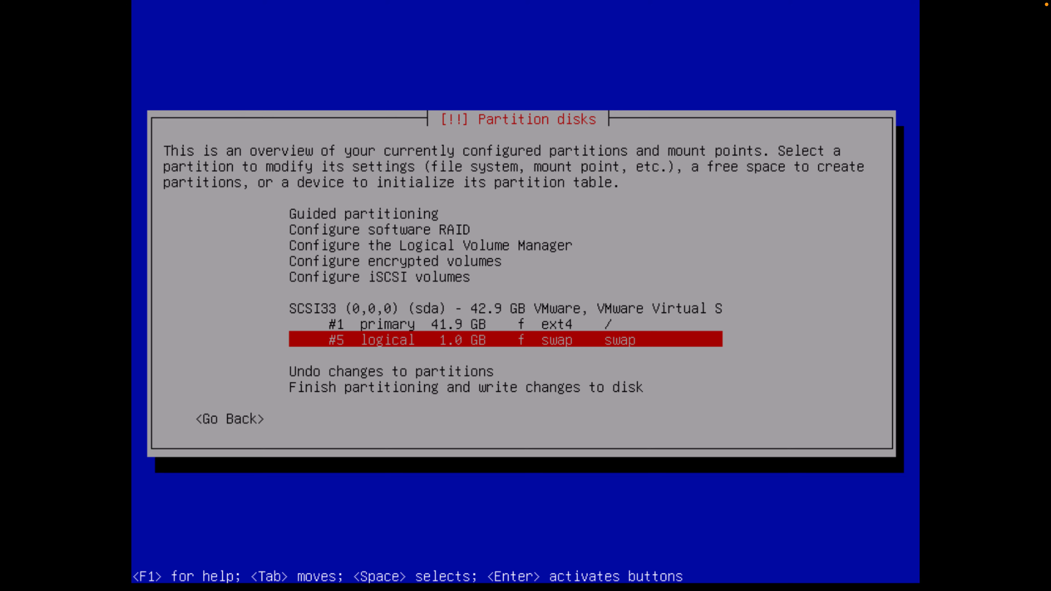
key(Return)
key(Down)
key(Down)
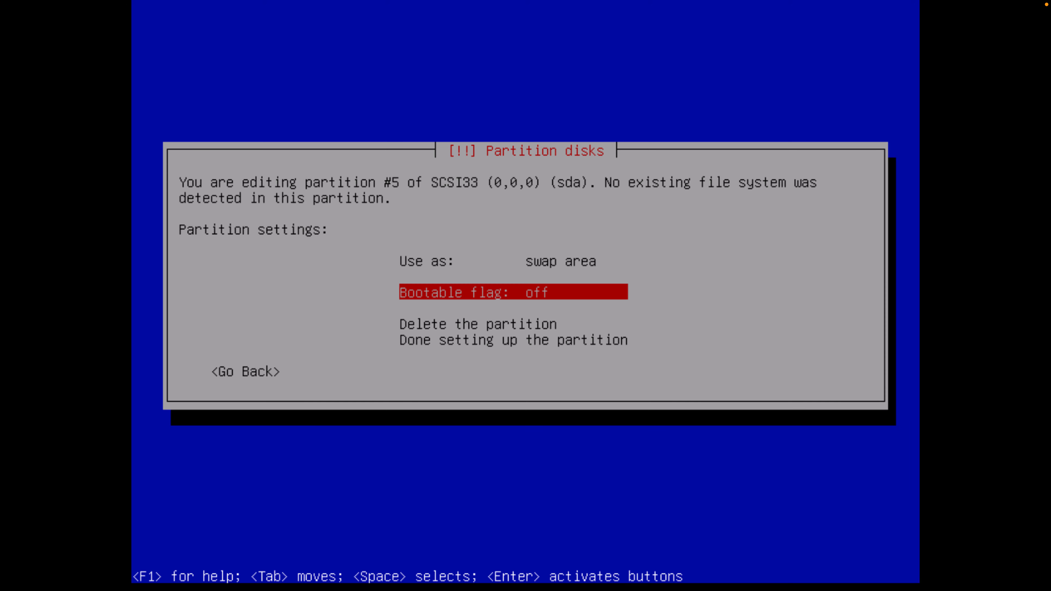
key(Return)
Delete the ext4 root partition #1
key(Down)
key(Down)
key(Down)
key(Down)
key(Down)
key(Down)
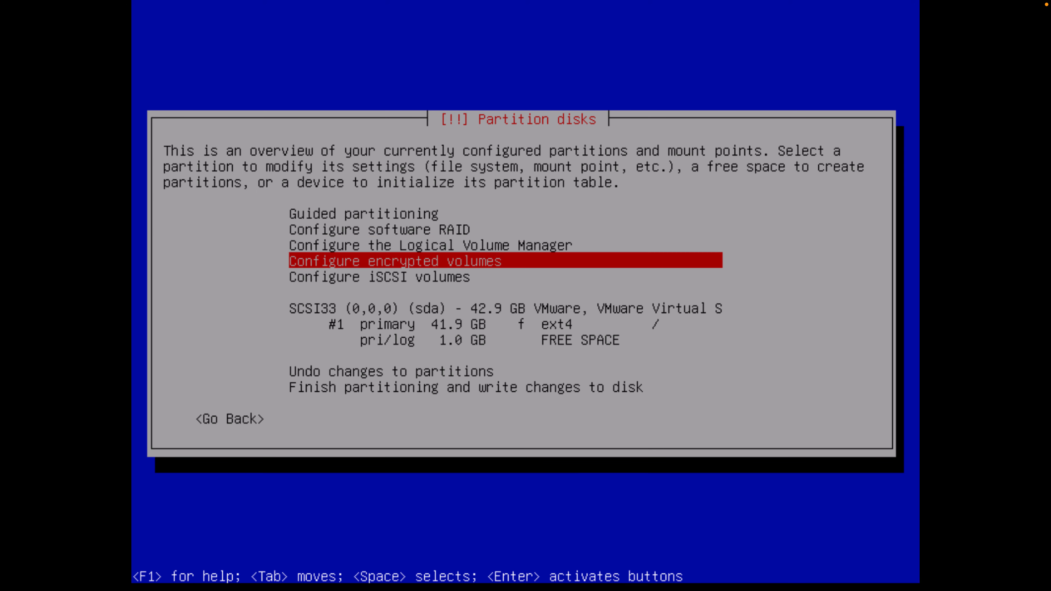
key(Return)
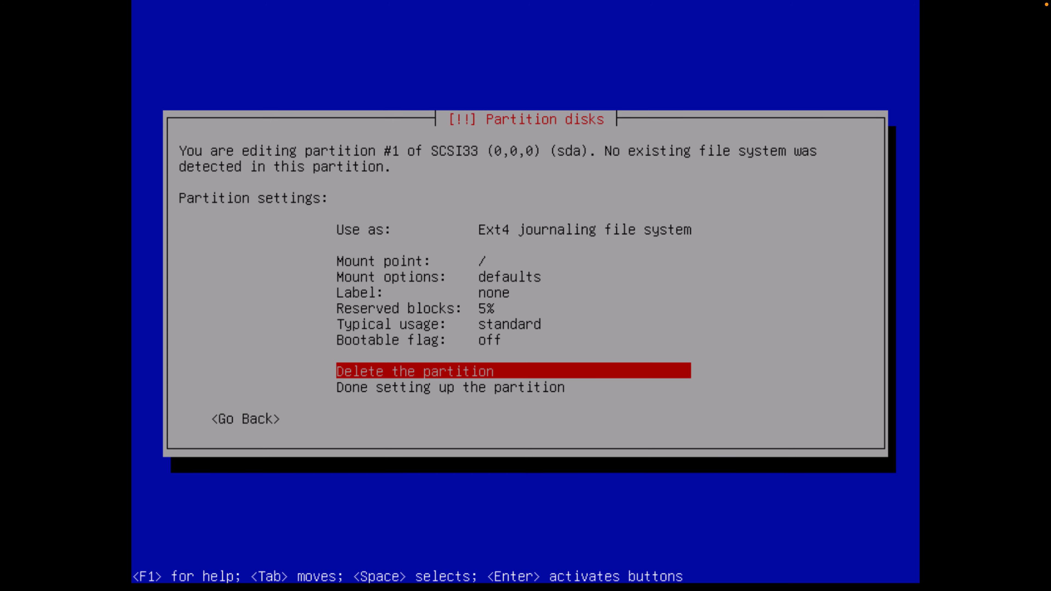
key(Return)
Create a new partition in the free space with size max
key(Down)
key(Down)
key(Down)
key(Down)
key(Down)
key(Down)
key(Down)
key(Down)
key(Up)
key(Up)
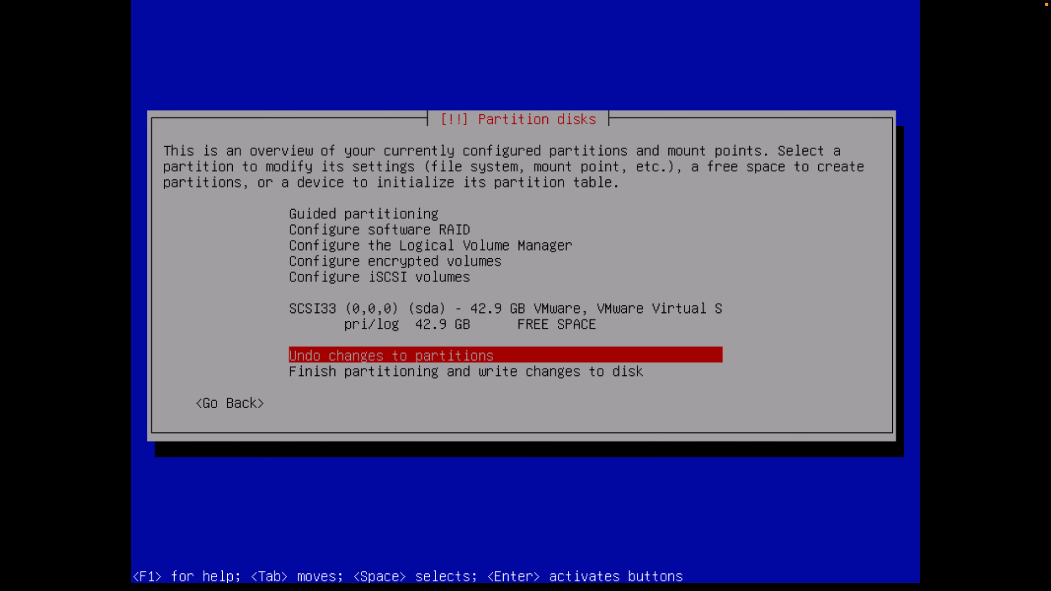
key(Return)
key(Return)
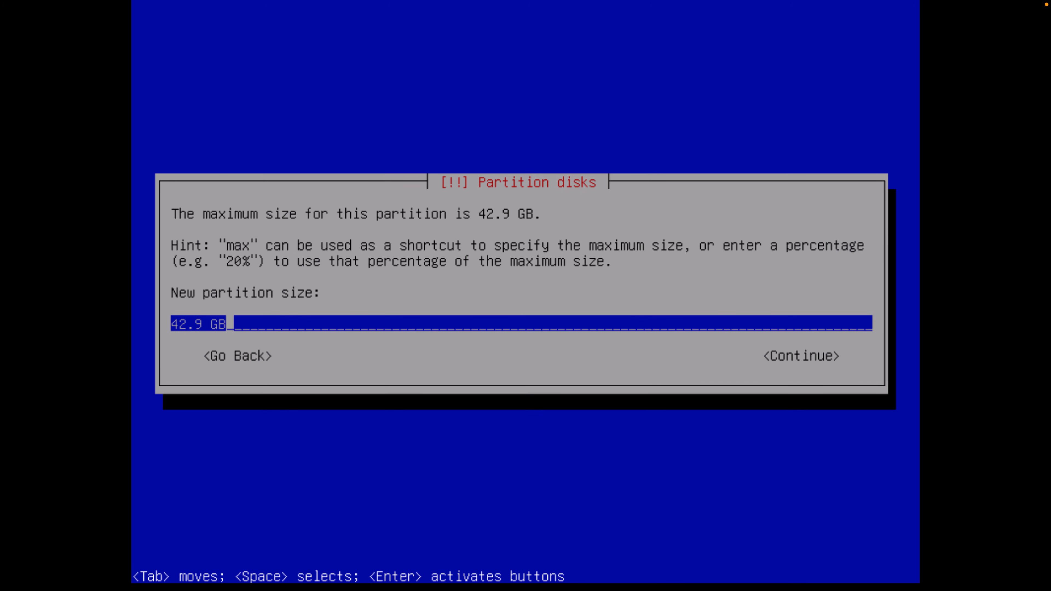
key(BackSpace)
text(max)
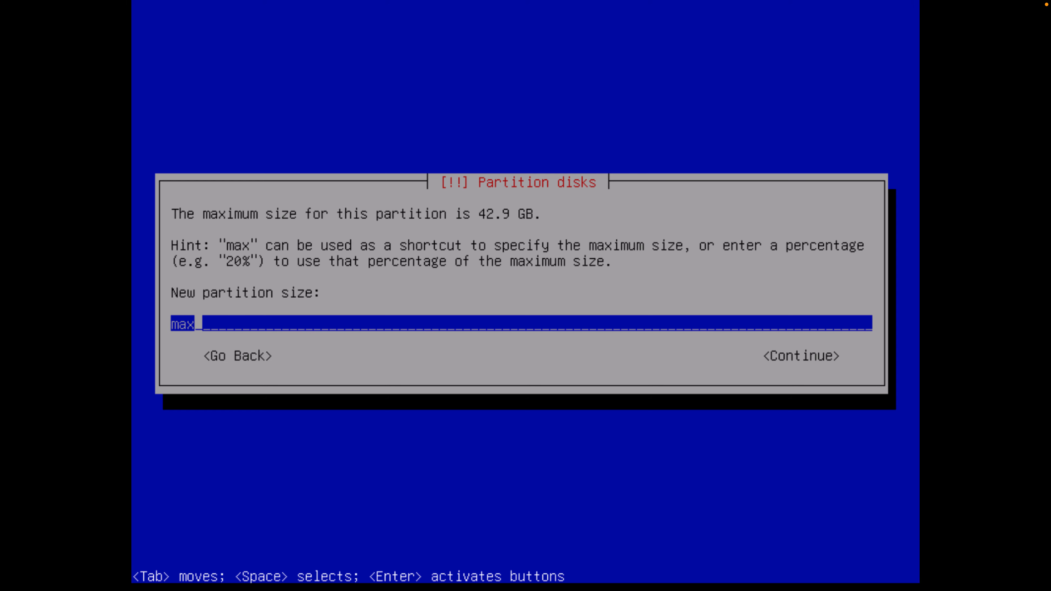
key(Return)
key(Return)
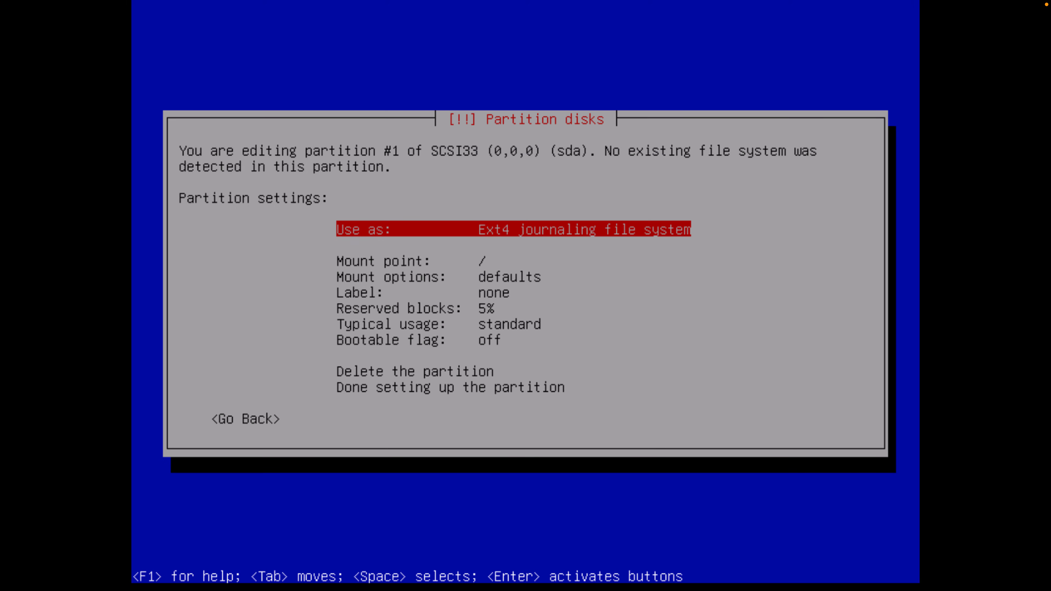
Use the partition as btrfs and keep the default mount options
key(Return)
key(Down)
key(Down)
key(Down)
key(Return)
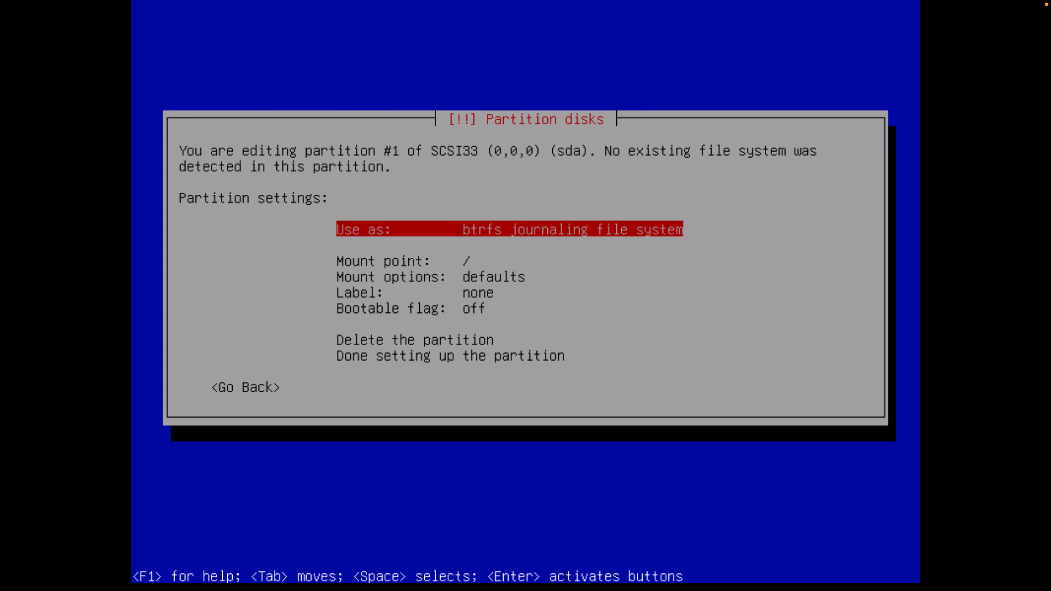
key(Down)
key(Down)
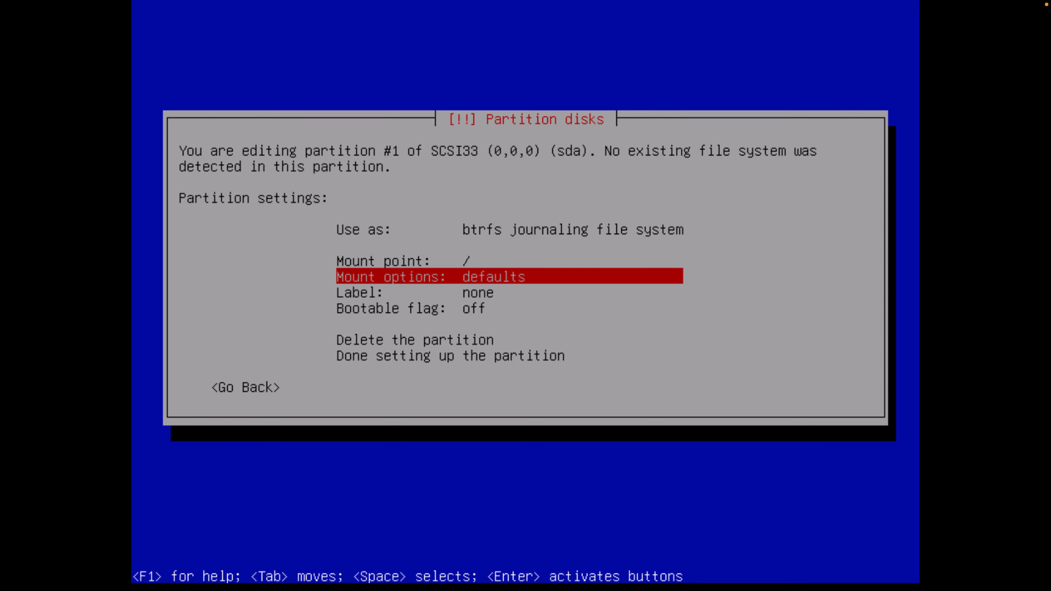
key(Return)
key(Tab)
key(Return)
Label the file system root and turn the bootable flag on
key(Down)
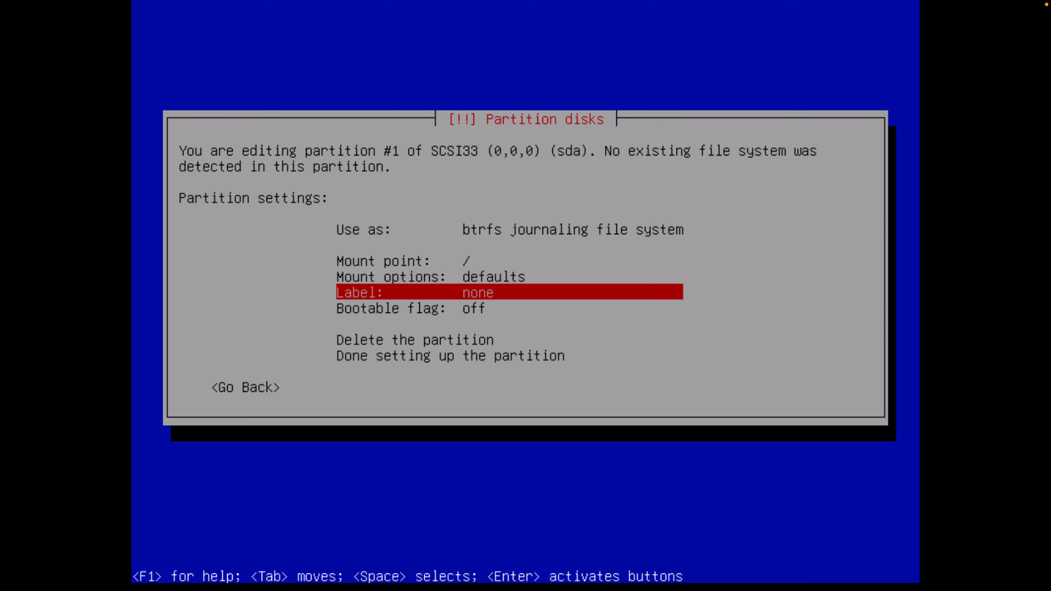
key(Return)
text(root)
key(Return)
key(Down)
key(Return)
Finish the partition setup and choose to write the changes to disk
key(Down)
key(End)
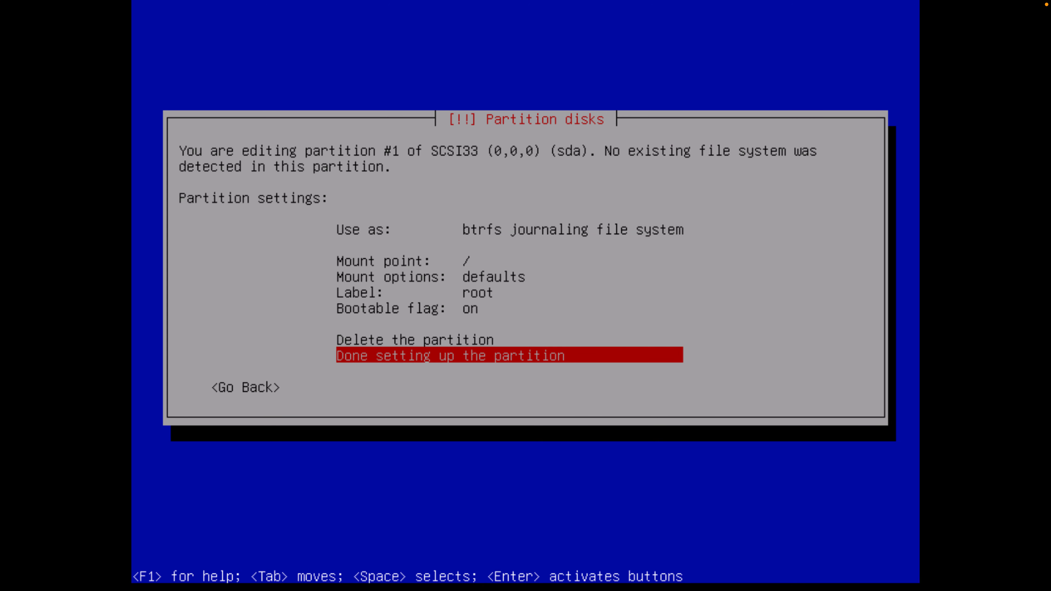
key(Return)
key(Down)
key(Down)
key(Down)
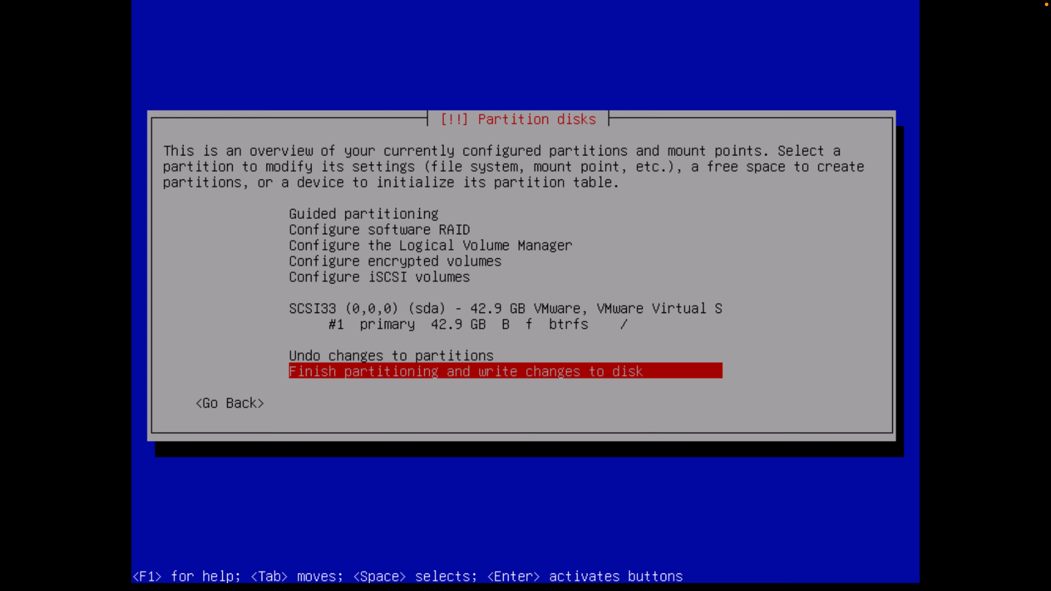
key(Return)
key(Tab)
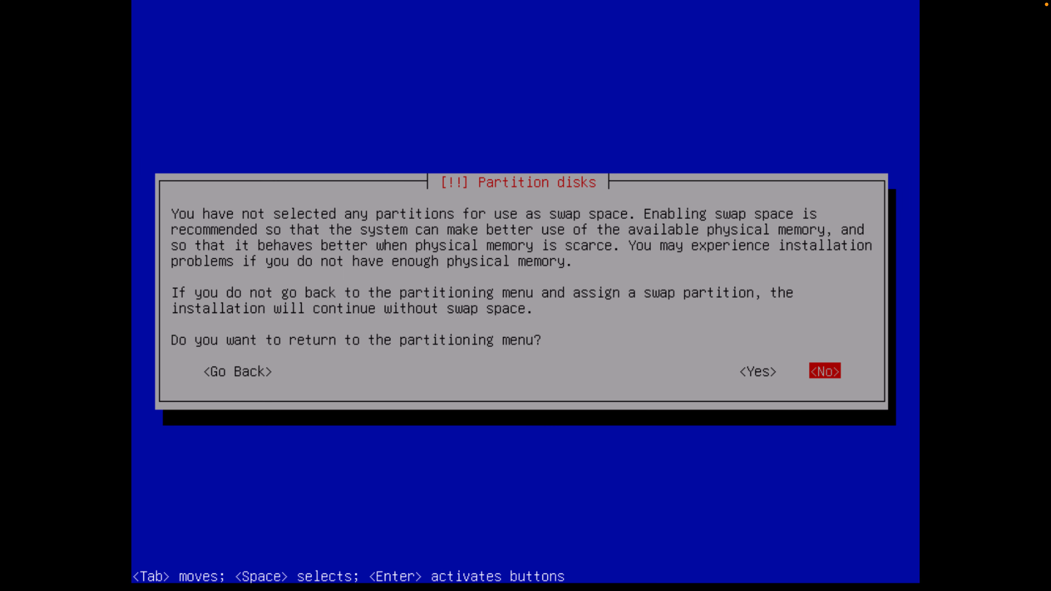
Continue without swap, write the btrfs partition to disk, and start the base system installation
key(Return)
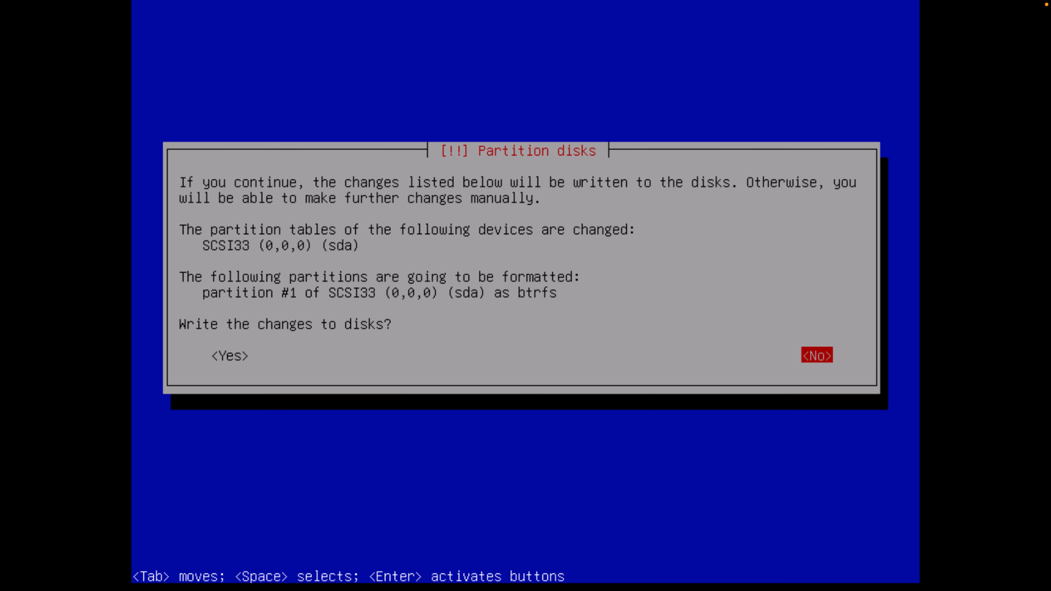
key(Tab)
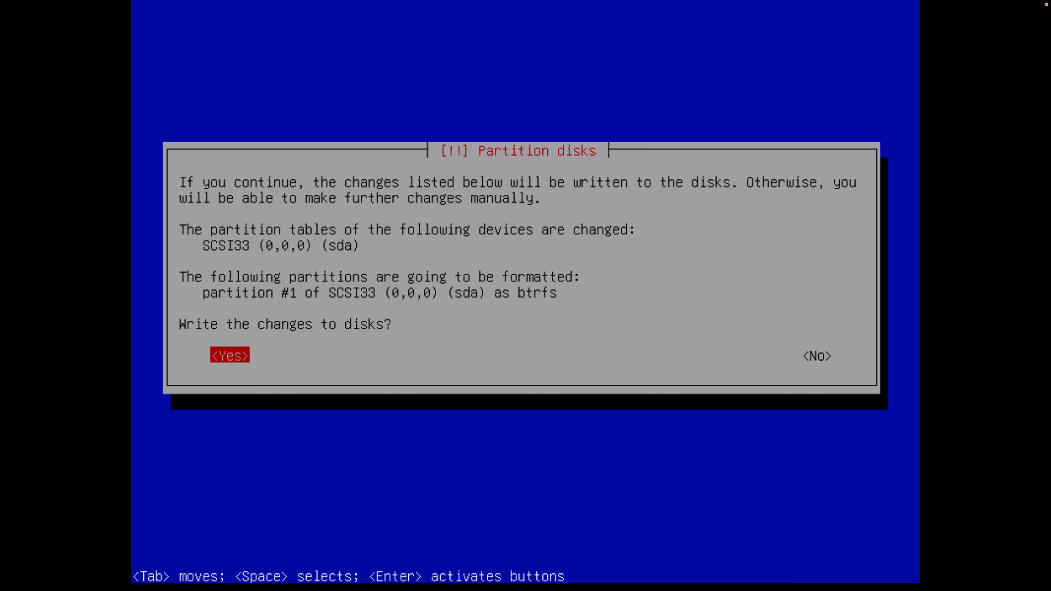
key(Return)
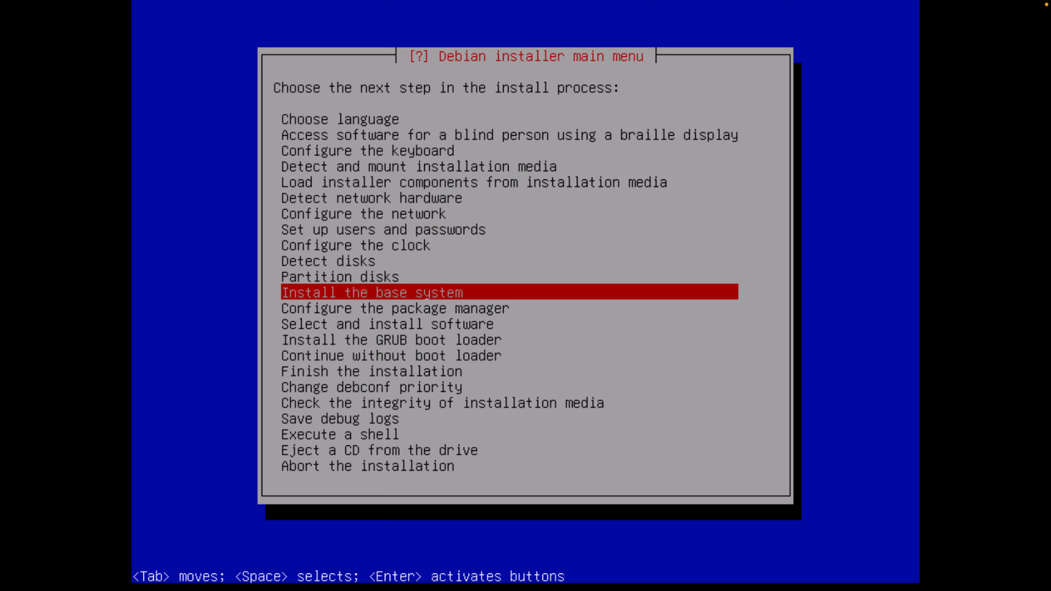
key(Return)
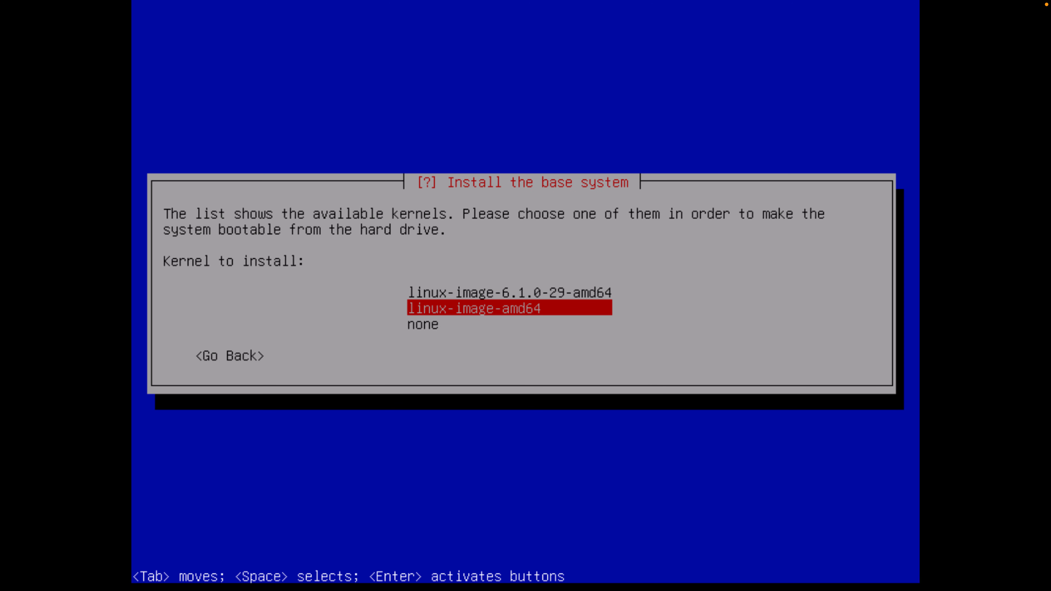
Install the linux-image-amd64 kernel and move to the targeted initrd option
key(Return)
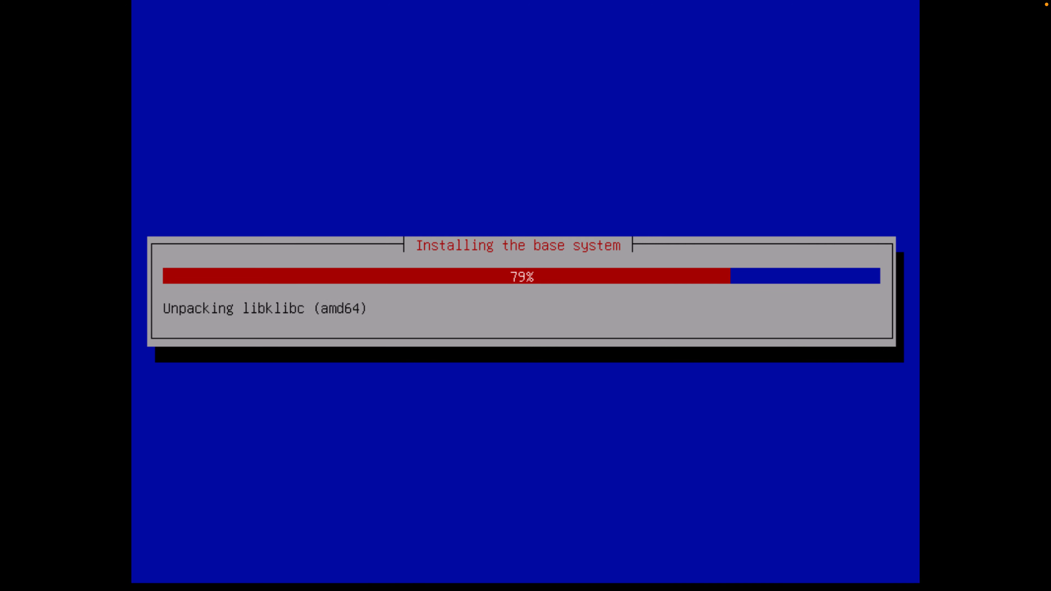
key(Down)
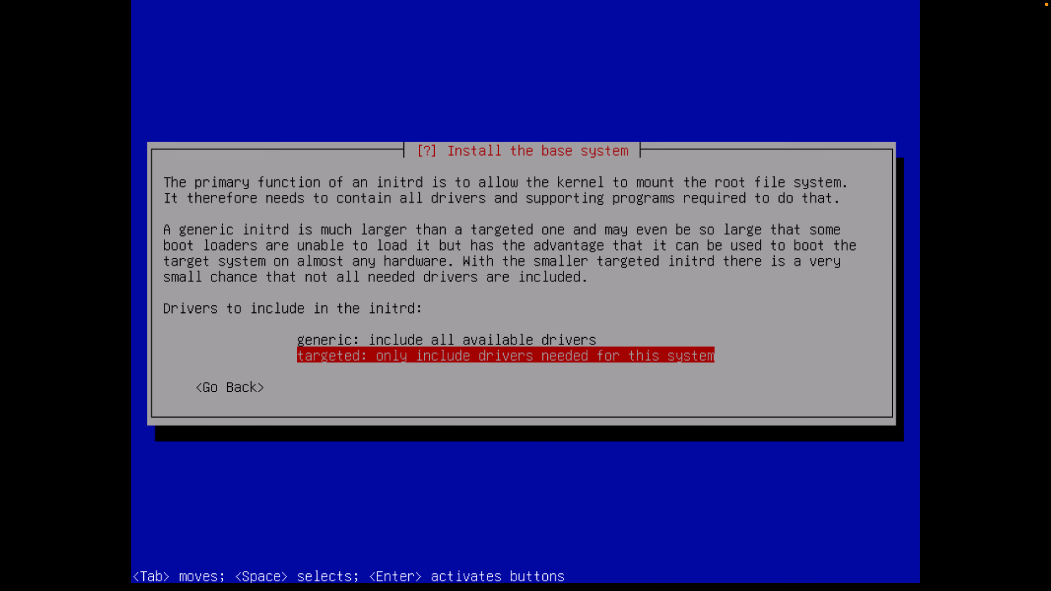
Build a targeted initrd that includes only the drivers this system needs
key(Return)
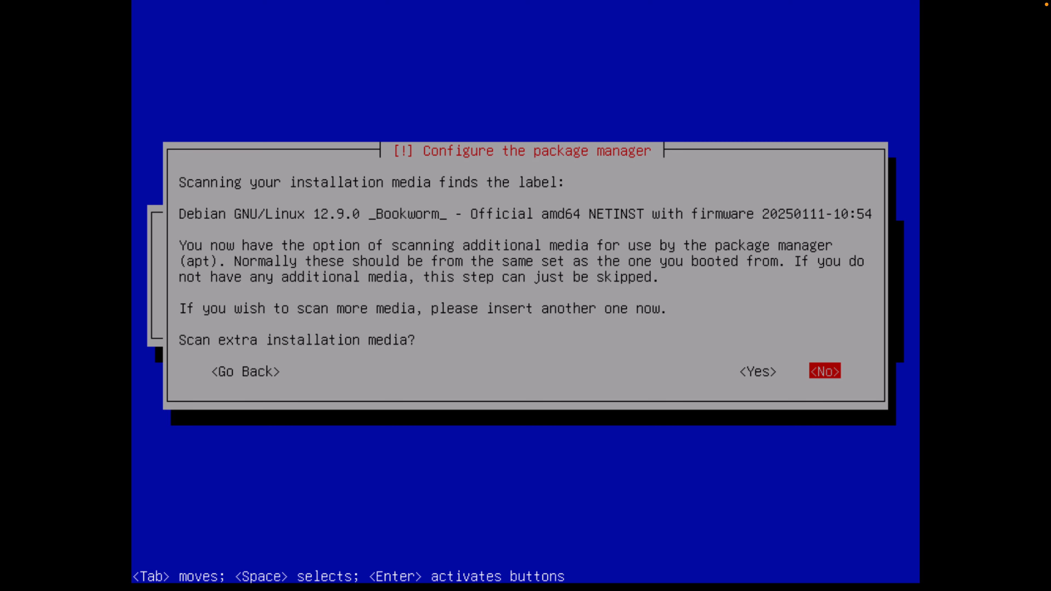
Skip scanning extra media and use an http network mirror located in Spain
key(Return)
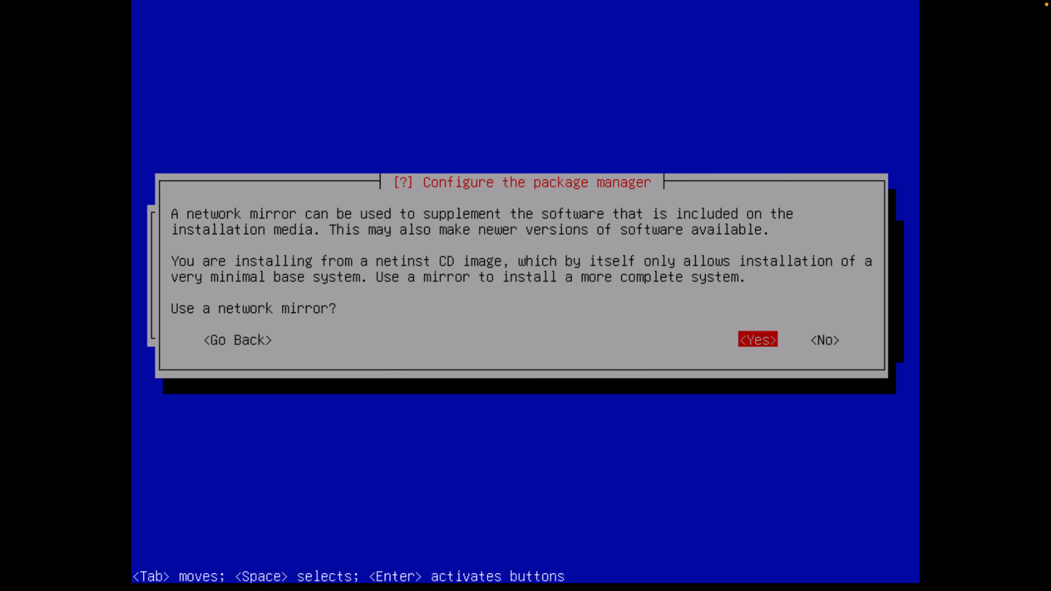
key(Return)
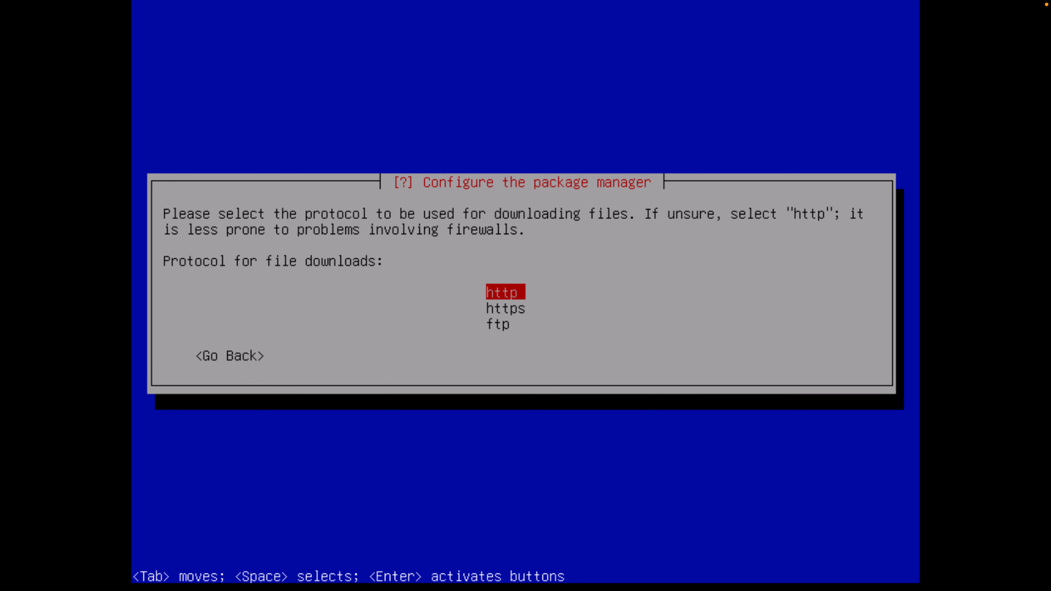
key(Return)
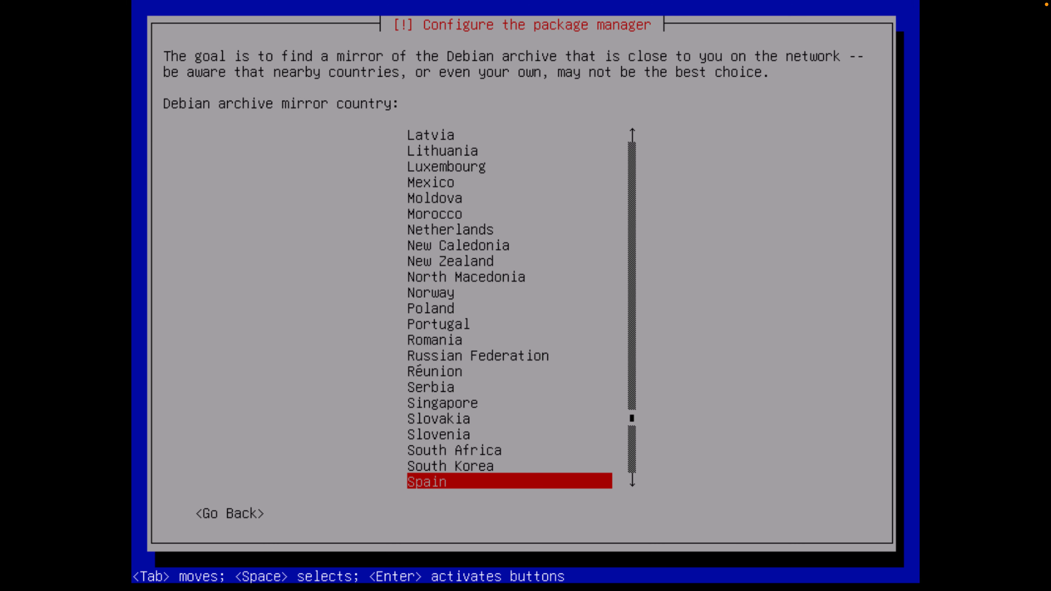
key(Return)
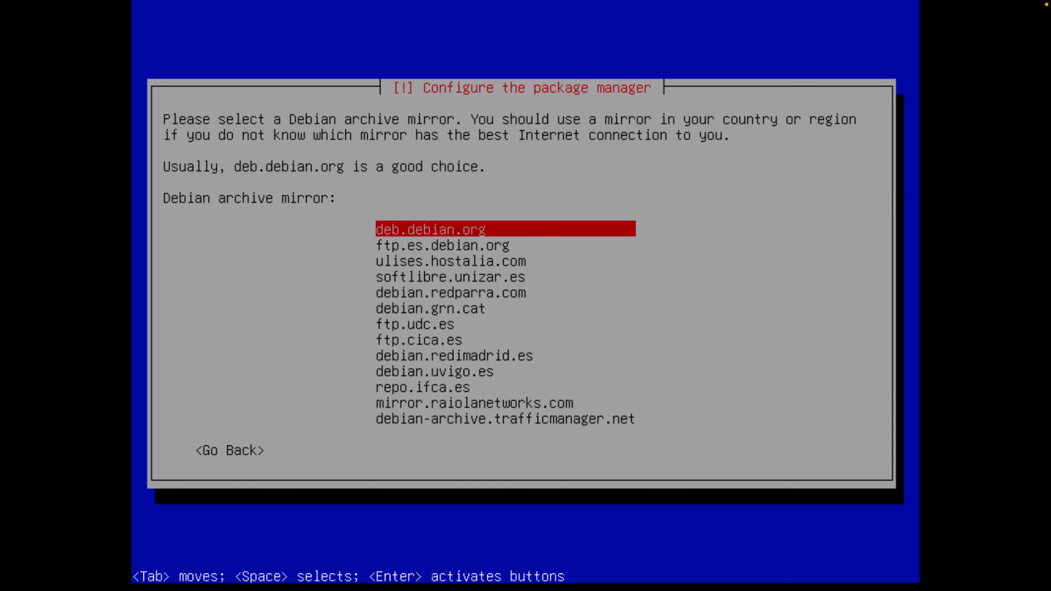
Choose ftp.udc.es as the Debian archive mirror
key(Down)
key(Down)
key(Down)
key(Down)
key(Down)
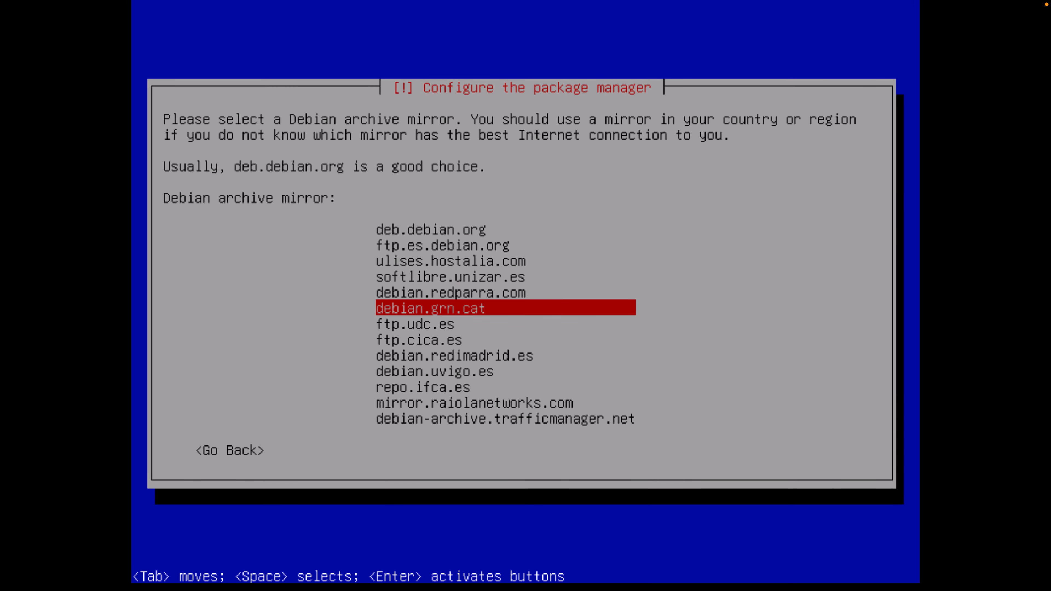
key(Down)
key(Down)
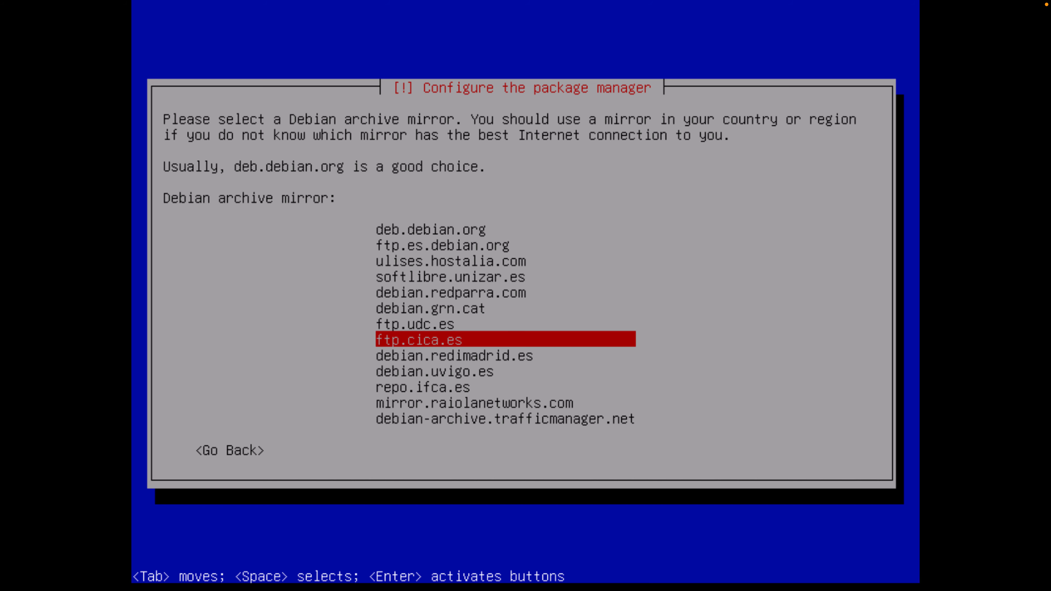
key(Up)
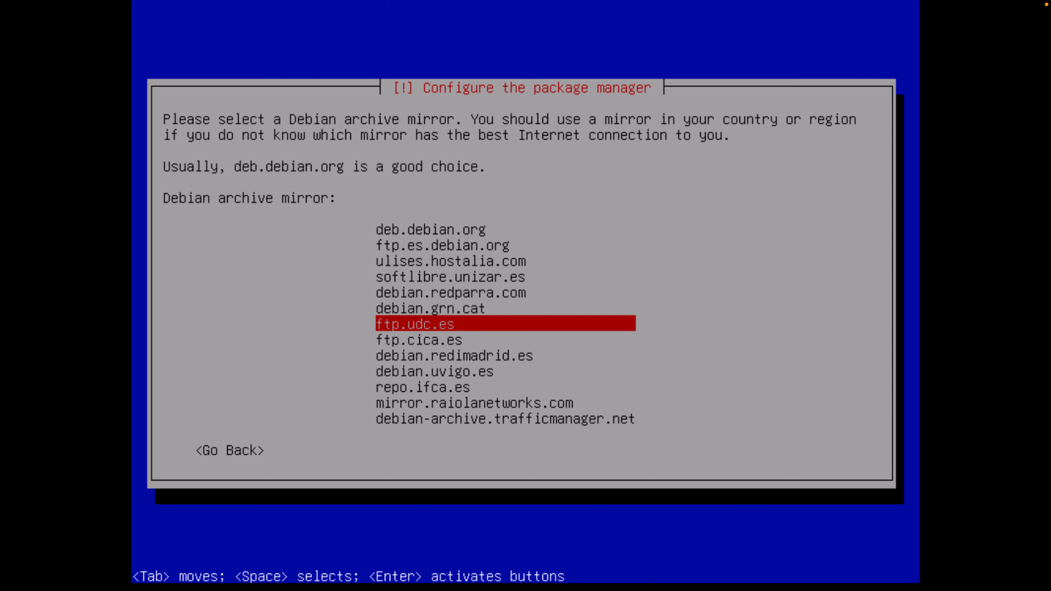
key(Down)
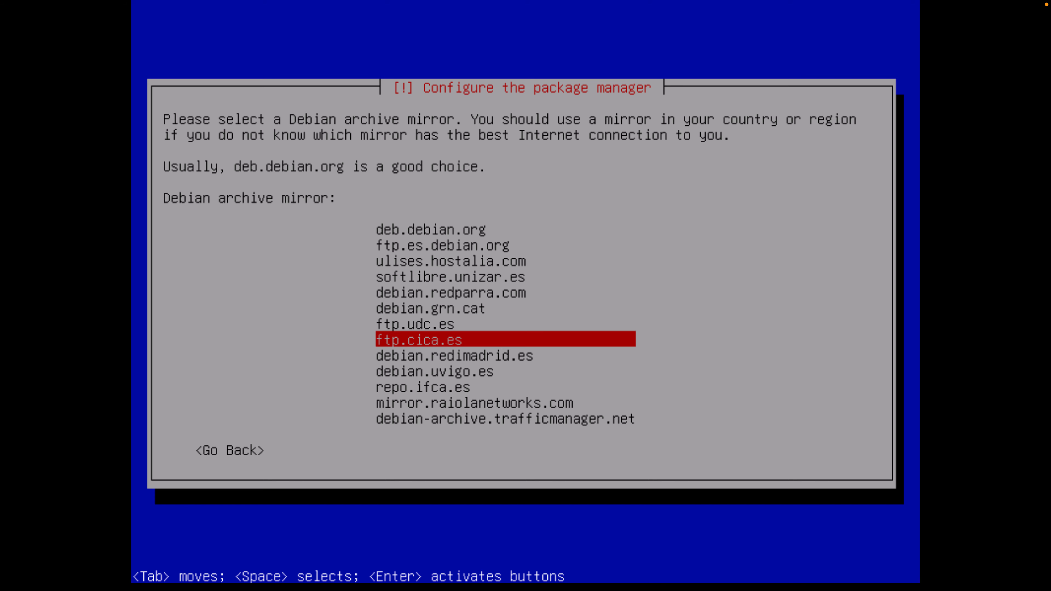
key(Up)
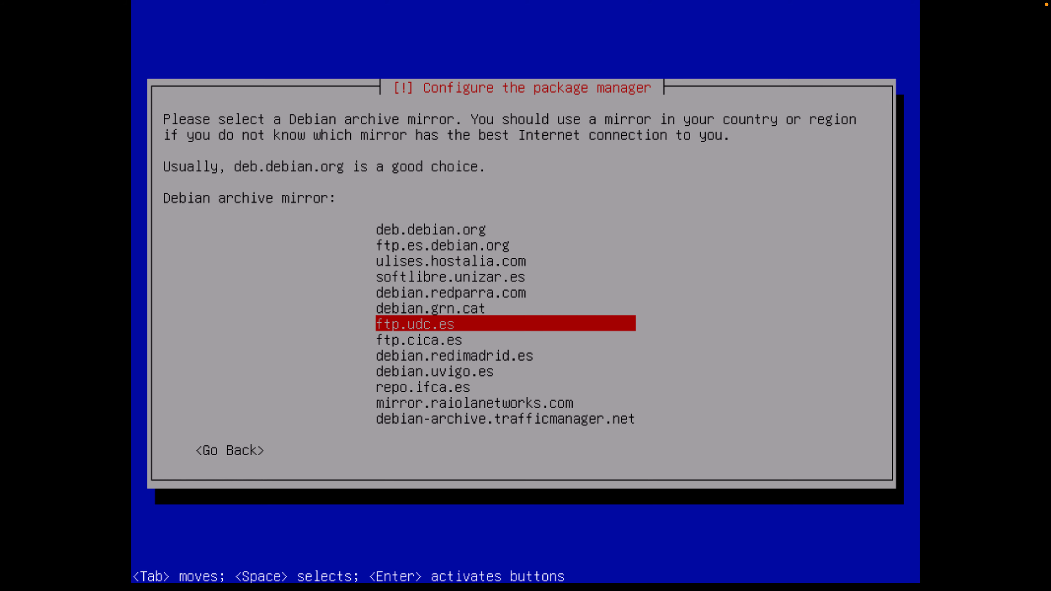
key(Return)
key(Return)
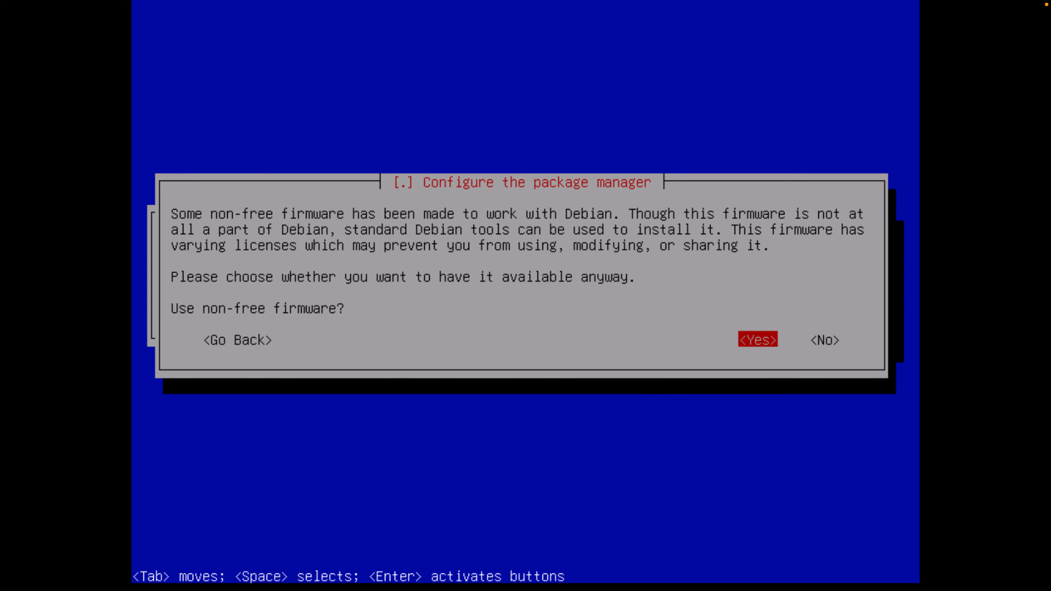
Decline non-free firmware, non-free and contrib software, and source repositories
key(Tab)
key(Return)
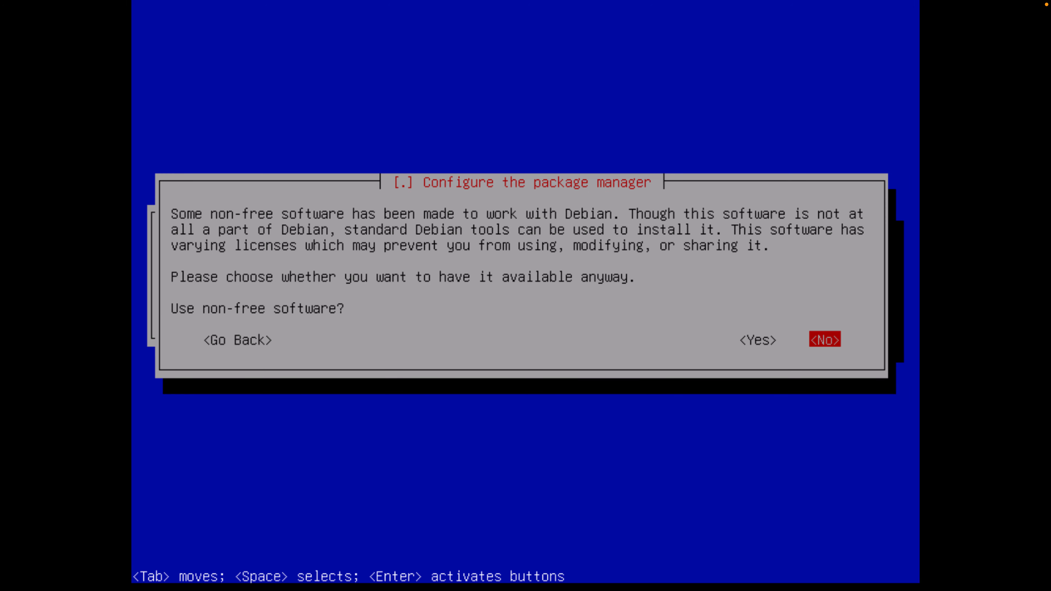
key(Return)
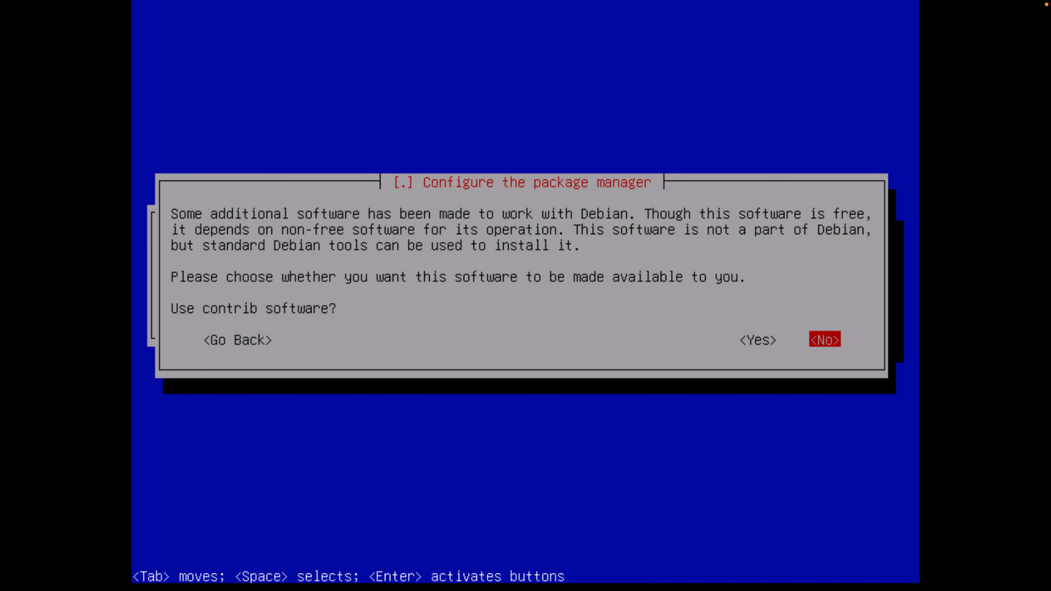
key(Return)
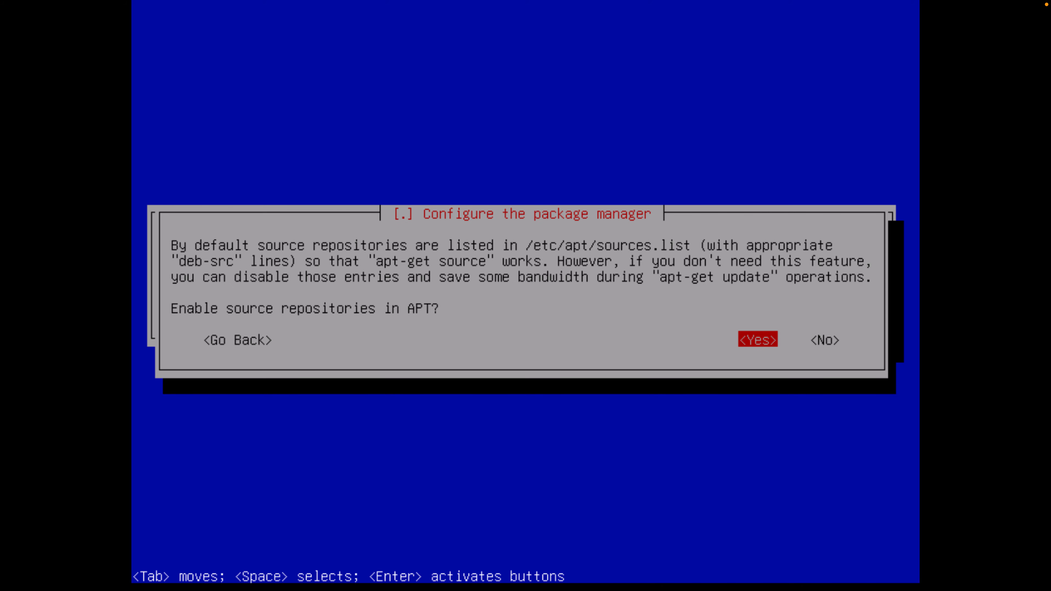
key(Tab)
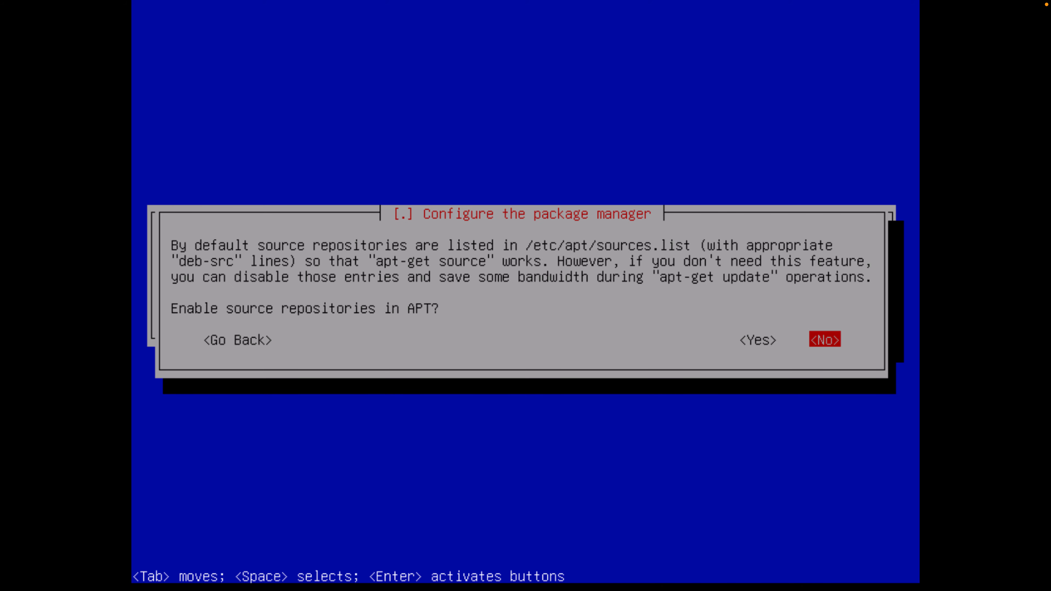
key(Return)
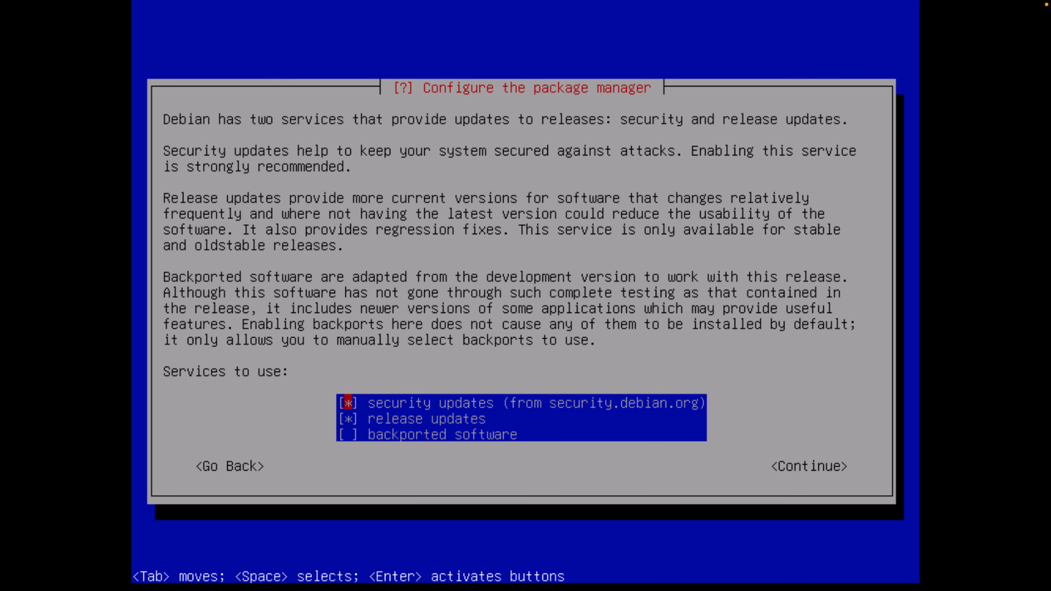
Turn off release updates, keeping only security updates, and continue
key(Down)
key(Down)
key(Up)
key(space)
key(Tab)
key(Return)
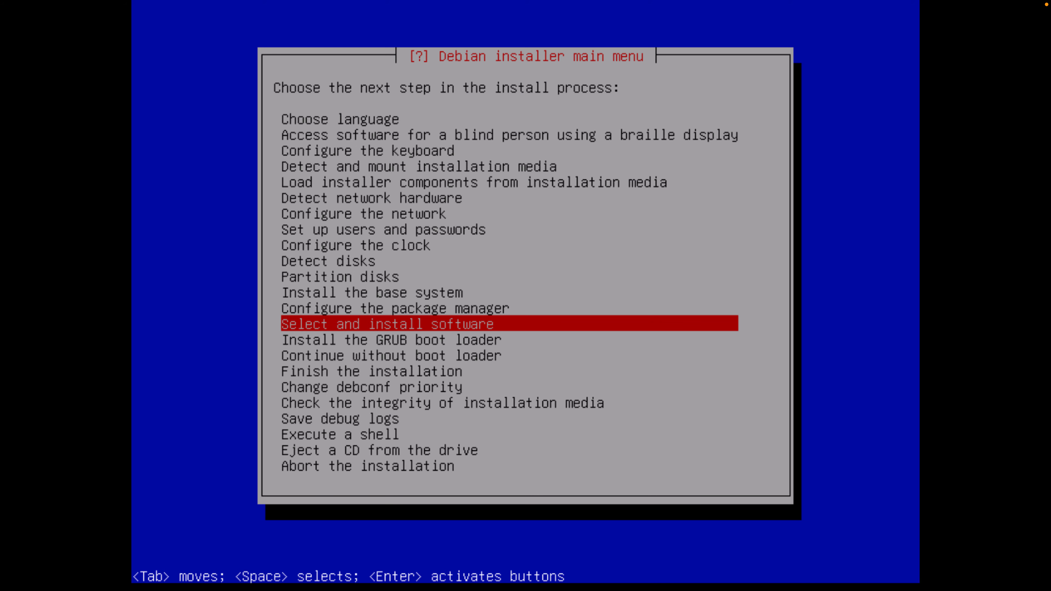
Launch 'Select and install software' from the installer main menu
key(Return)
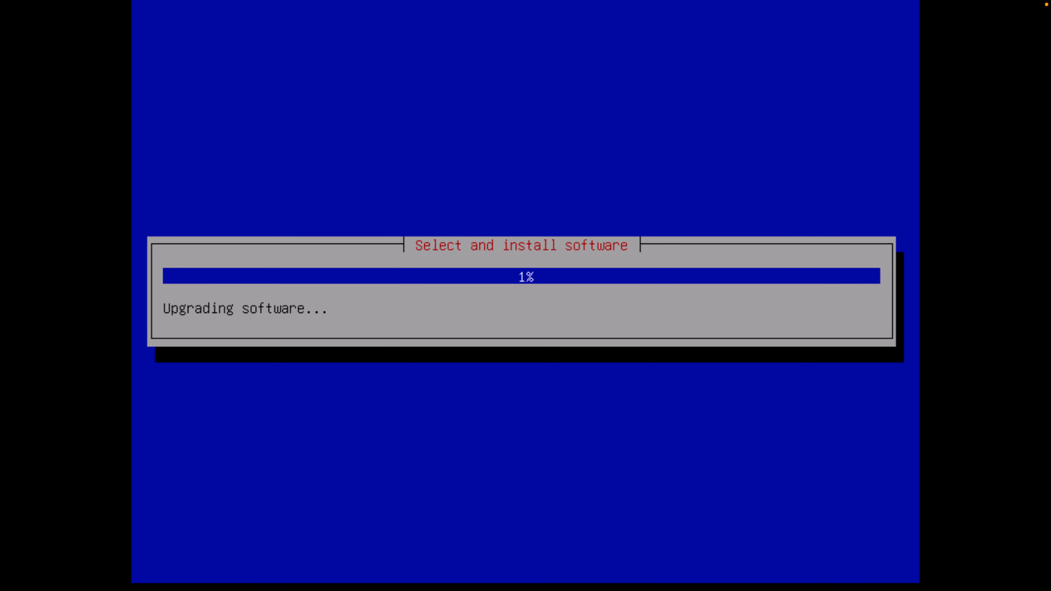